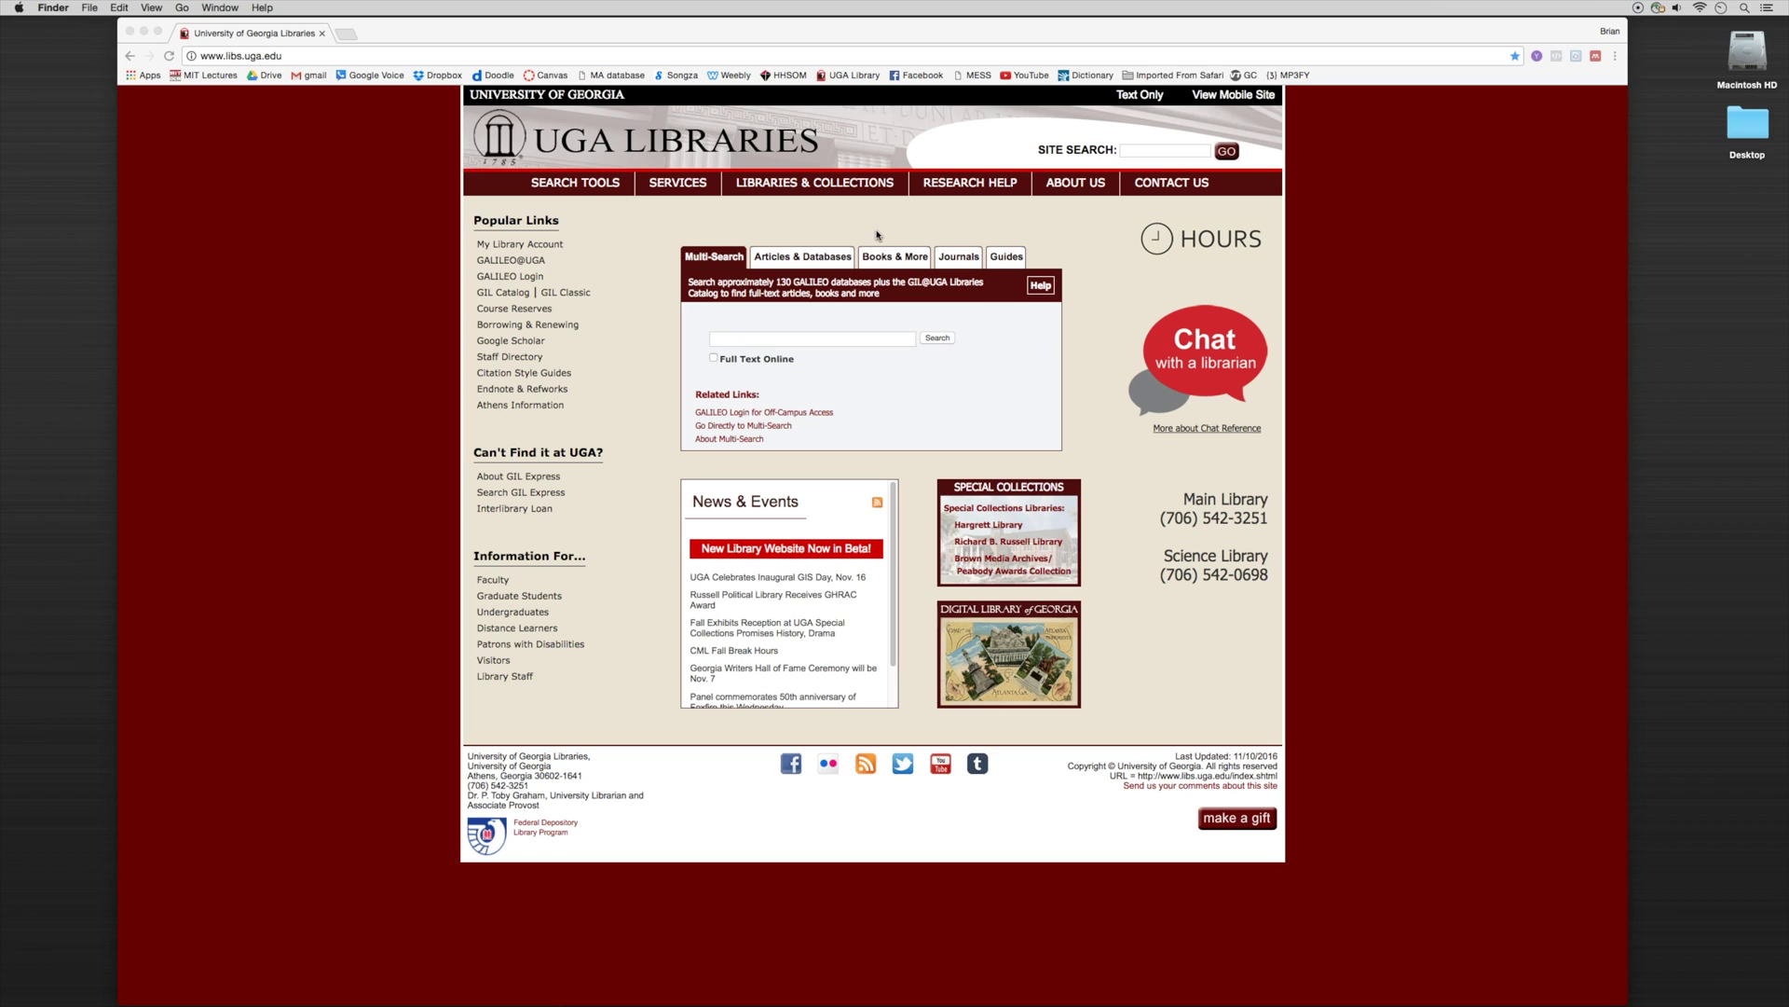
- Bring the UGA Libraries home page forward and place the cursor in the Multi-Search box
left_click(753, 340)
left_click(755, 339)
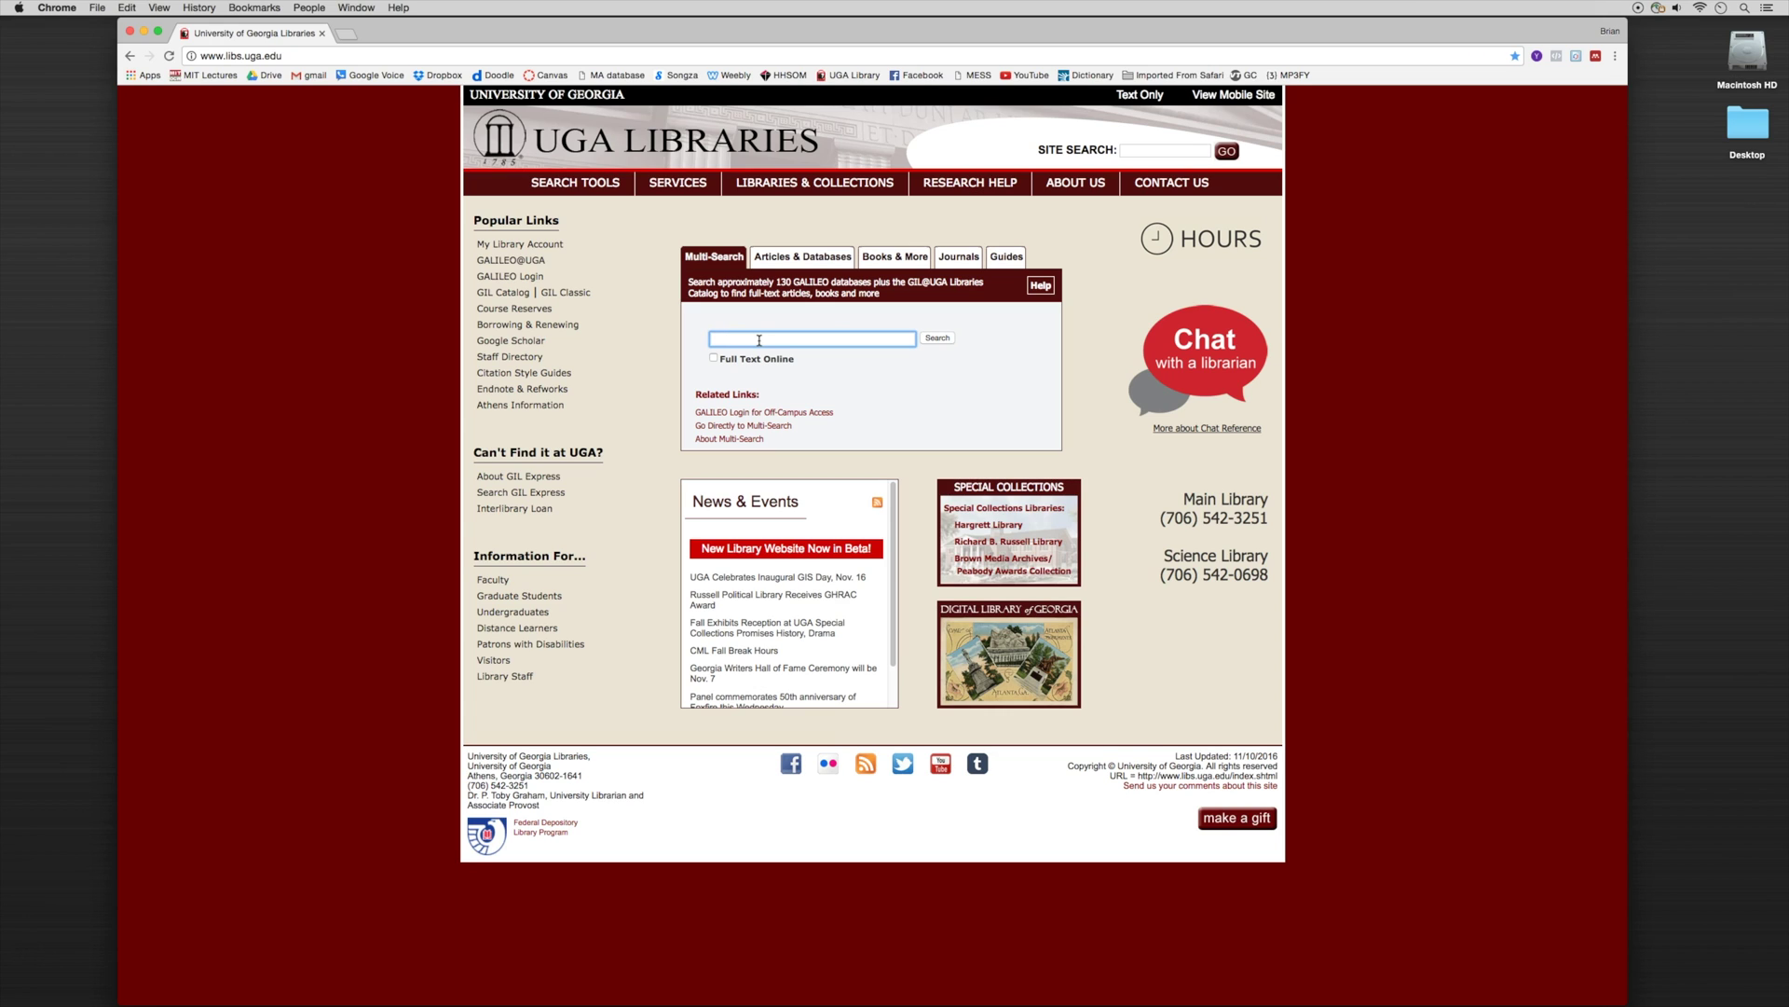
- Search for the author plus 'rasch measurement' and save the 2015 Applying the Rasch model book to the folder
type("trevor bond rasch measurement")
left_click(938, 338)
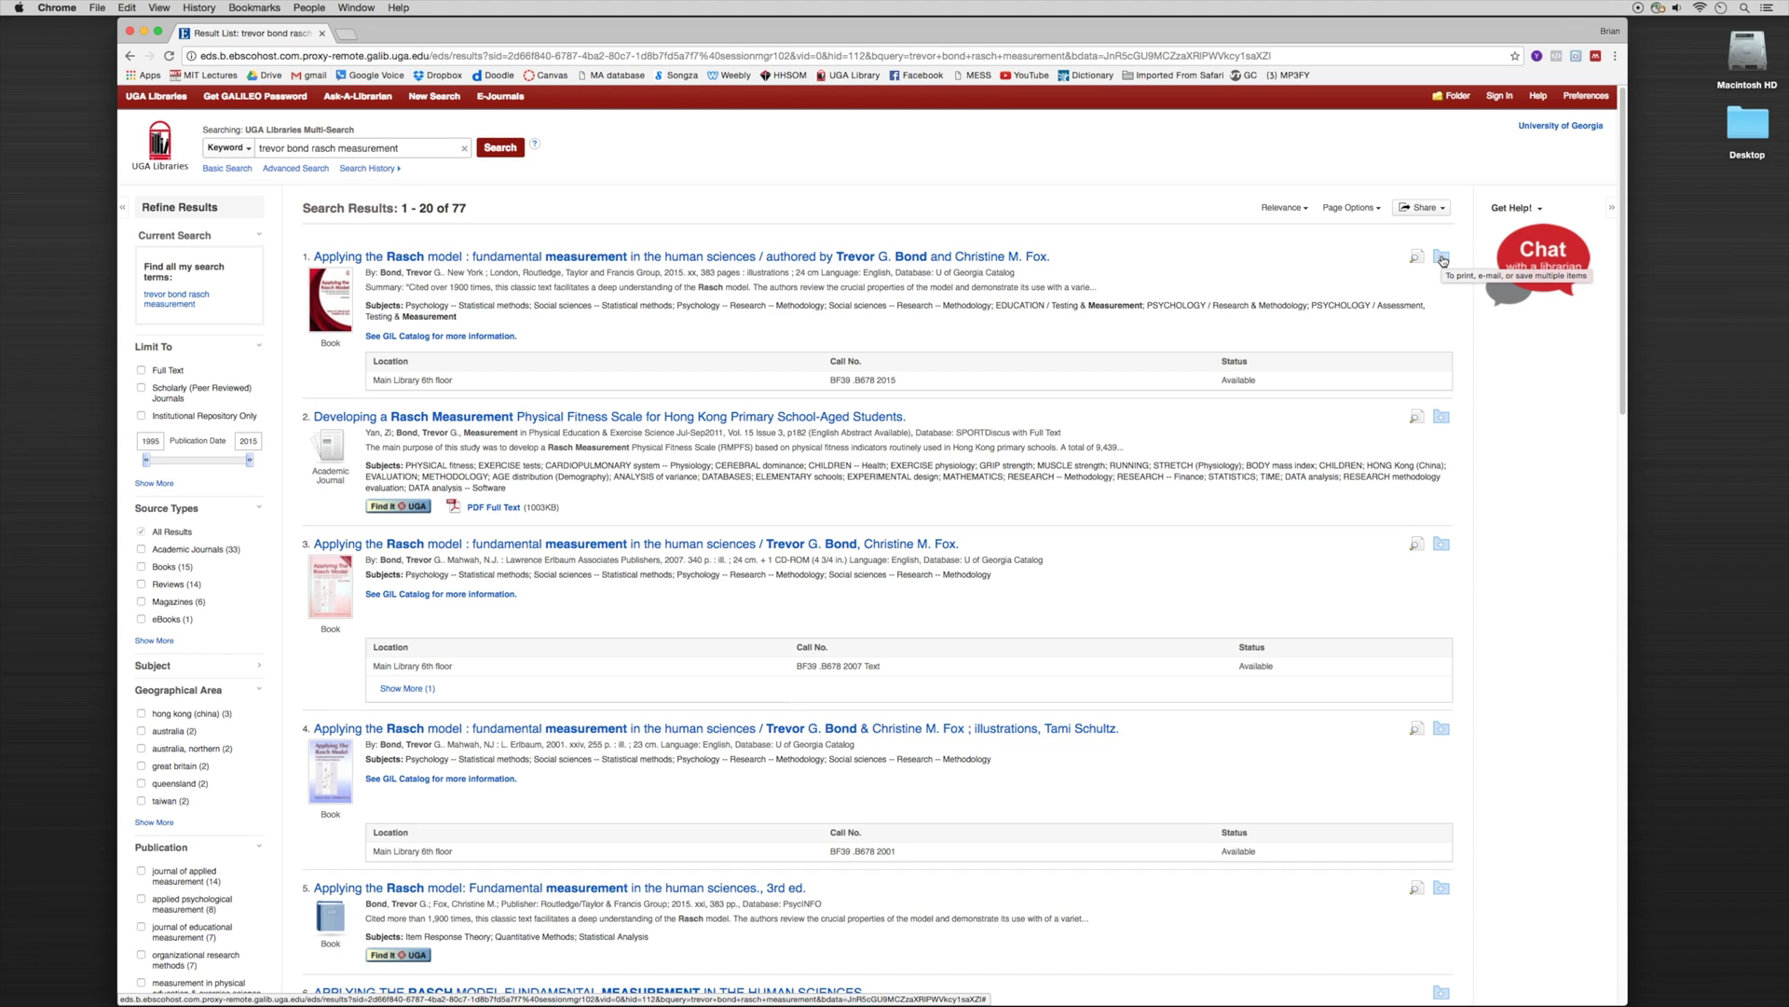
left_click(1442, 258)
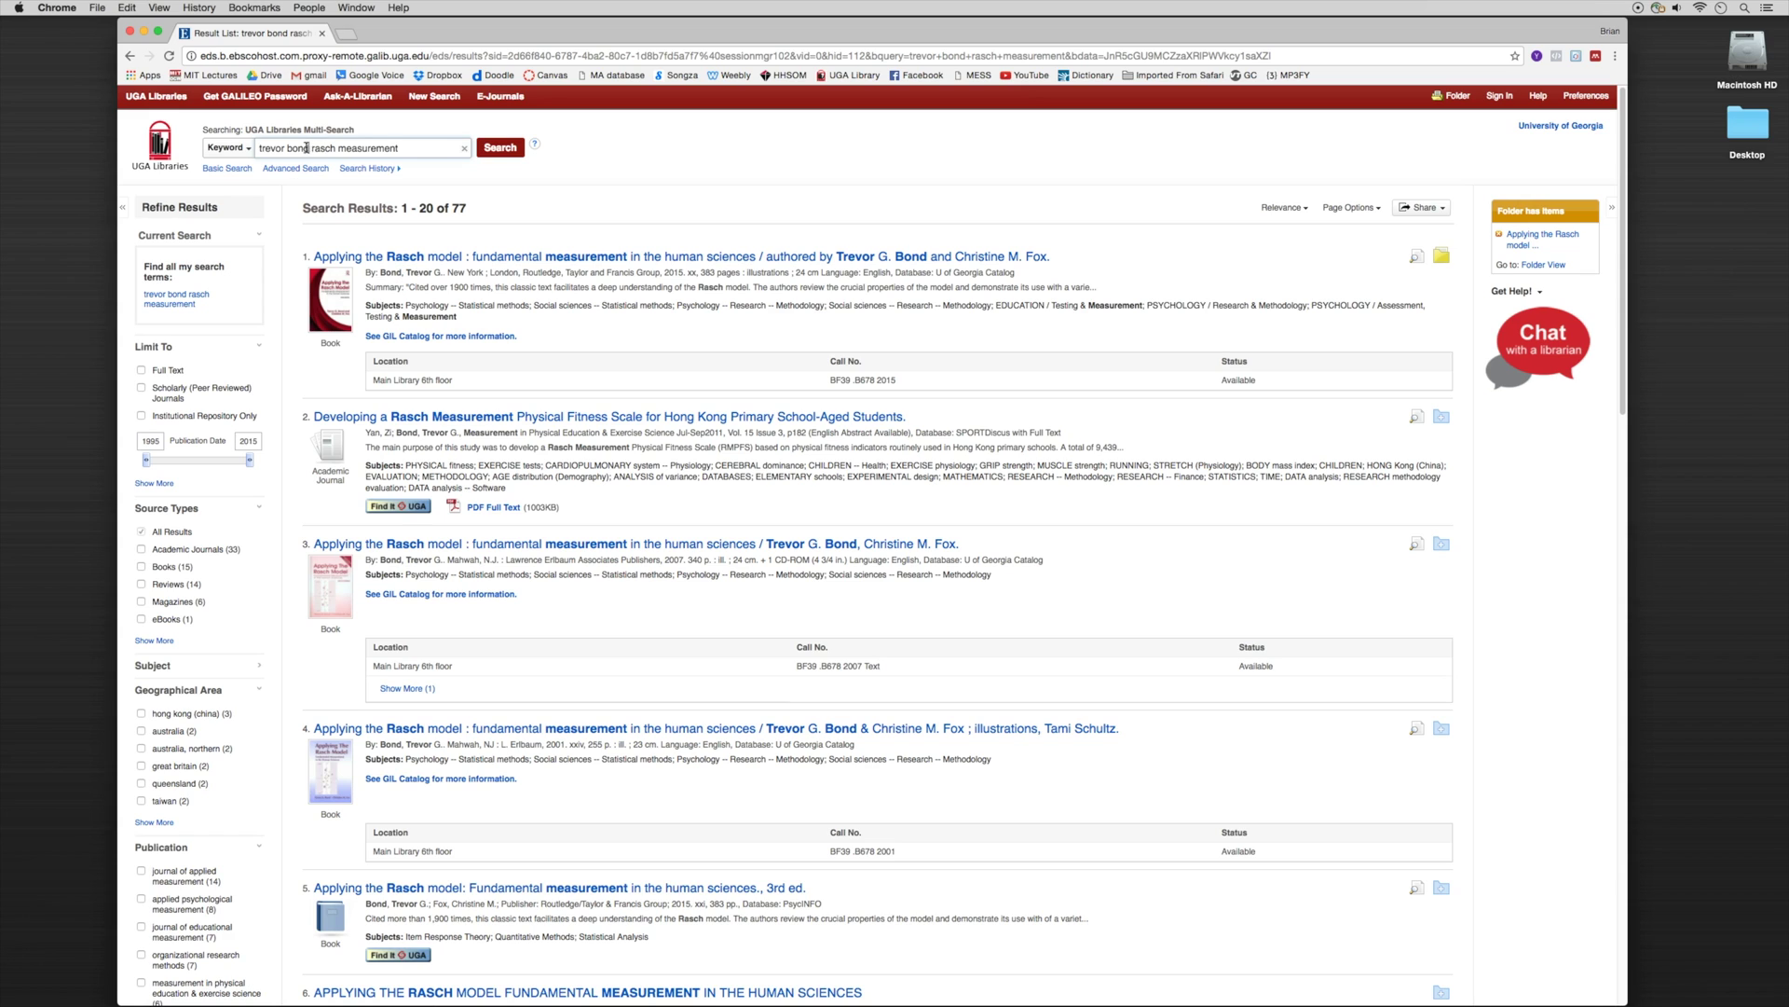
left_click_drag(309, 149, 250, 152)
- Search for 'constructing measures' with its author and save Constructing measures to the folder
key("super+a")
type("constructin")
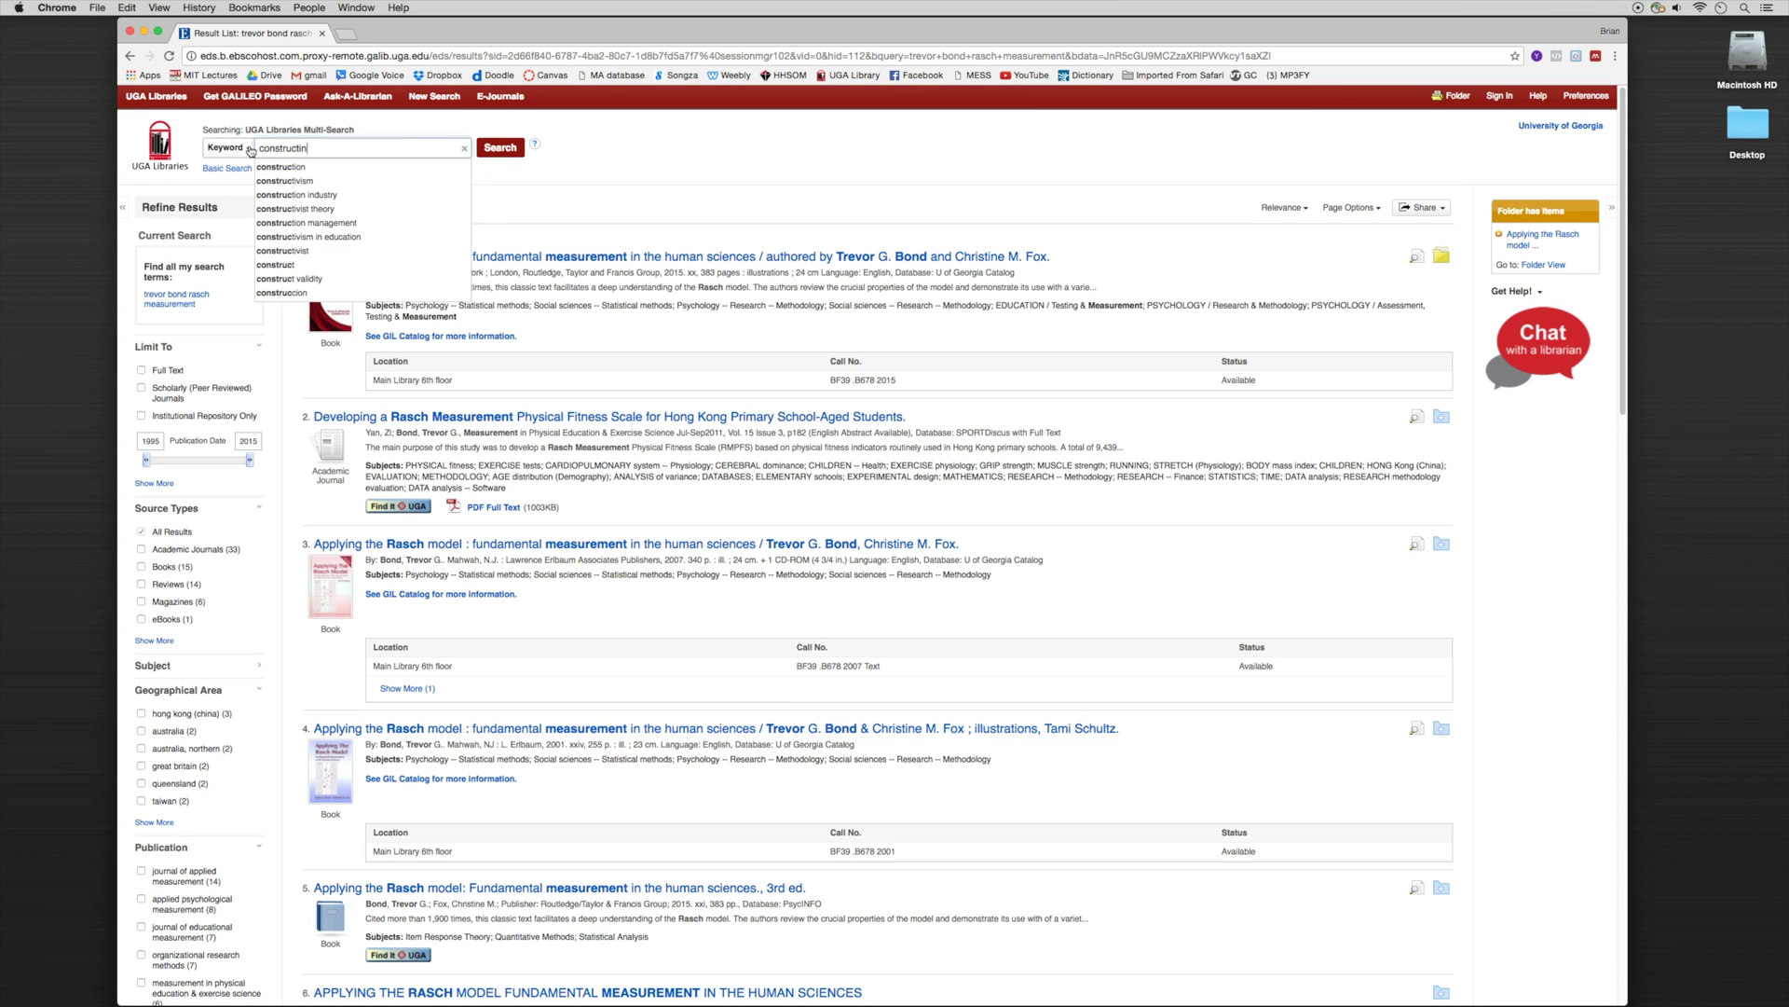
type("g measure")
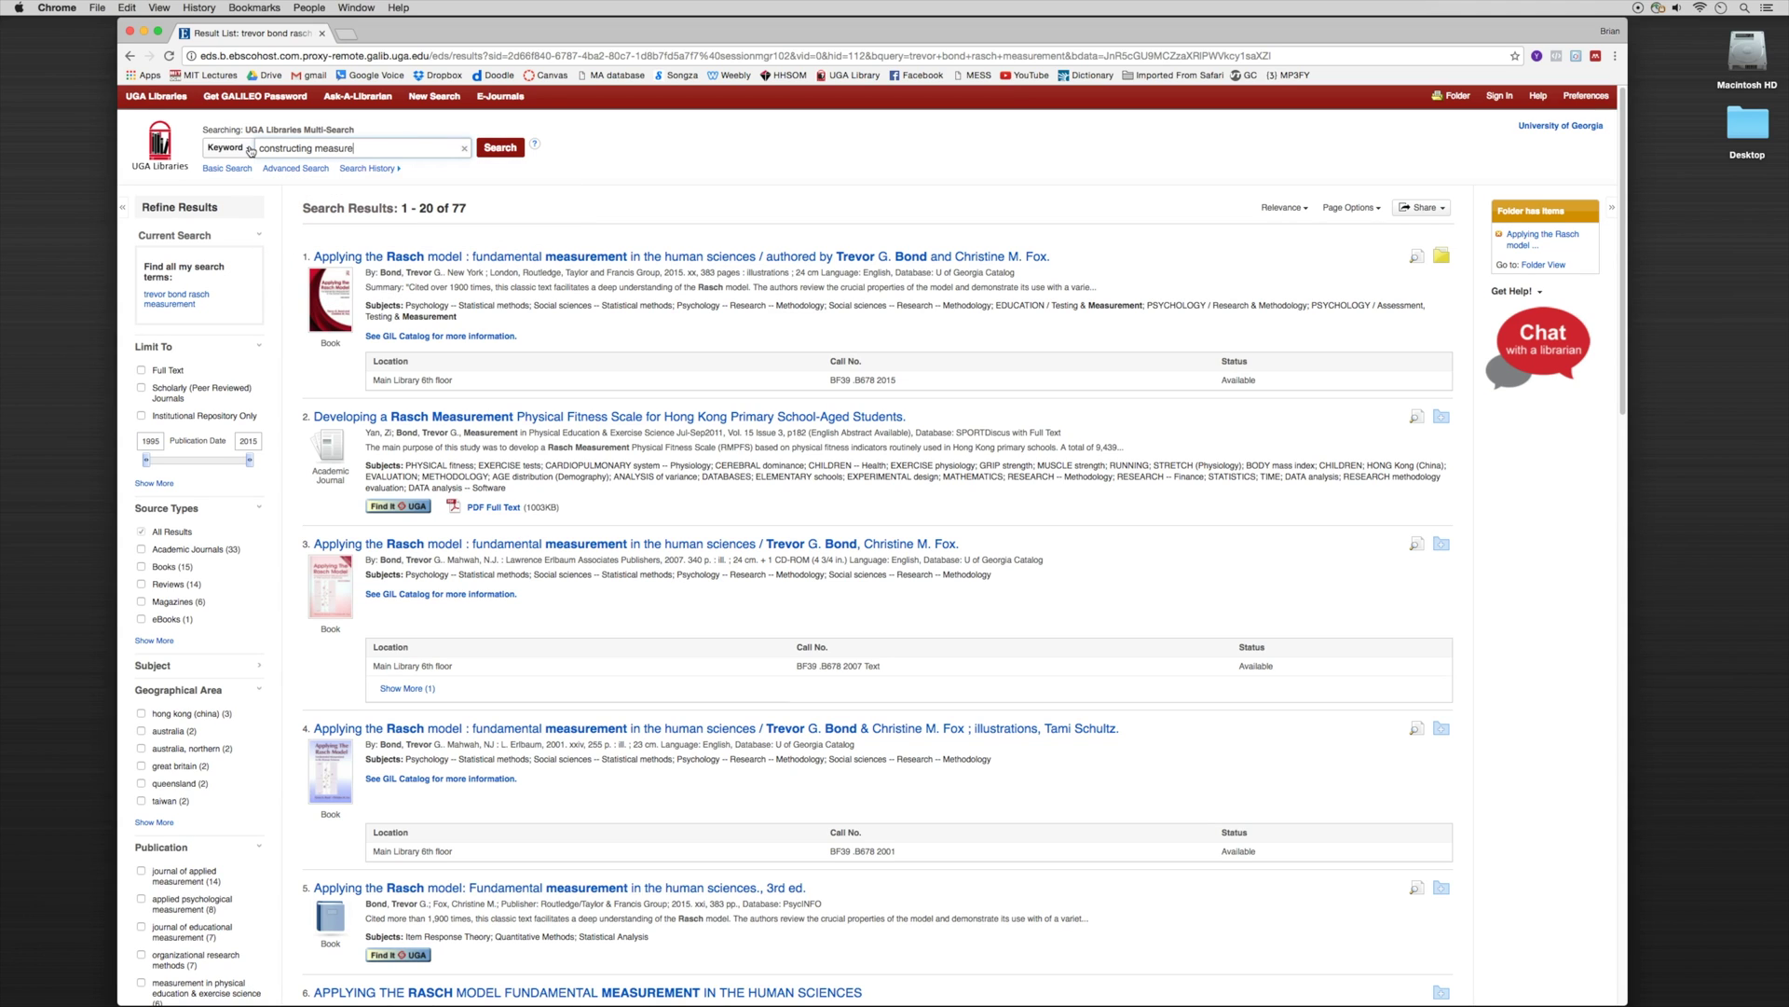
type("s mark wilson")
key("Return")
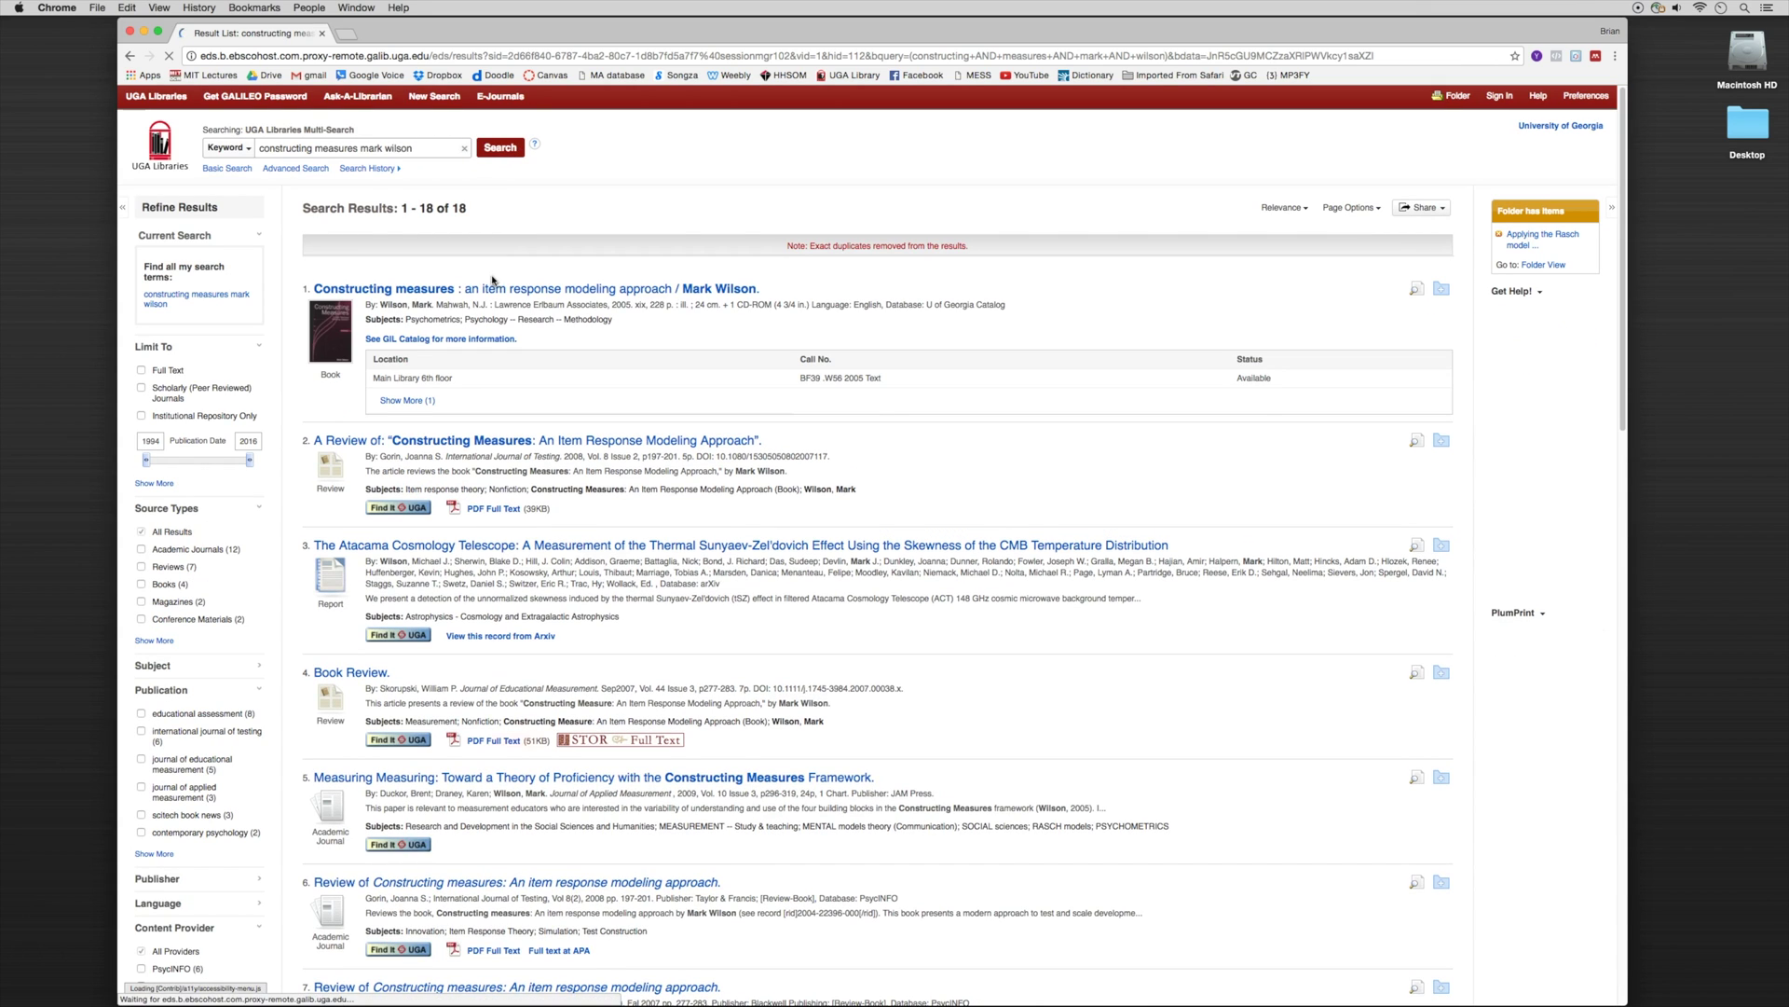
left_click(1441, 290)
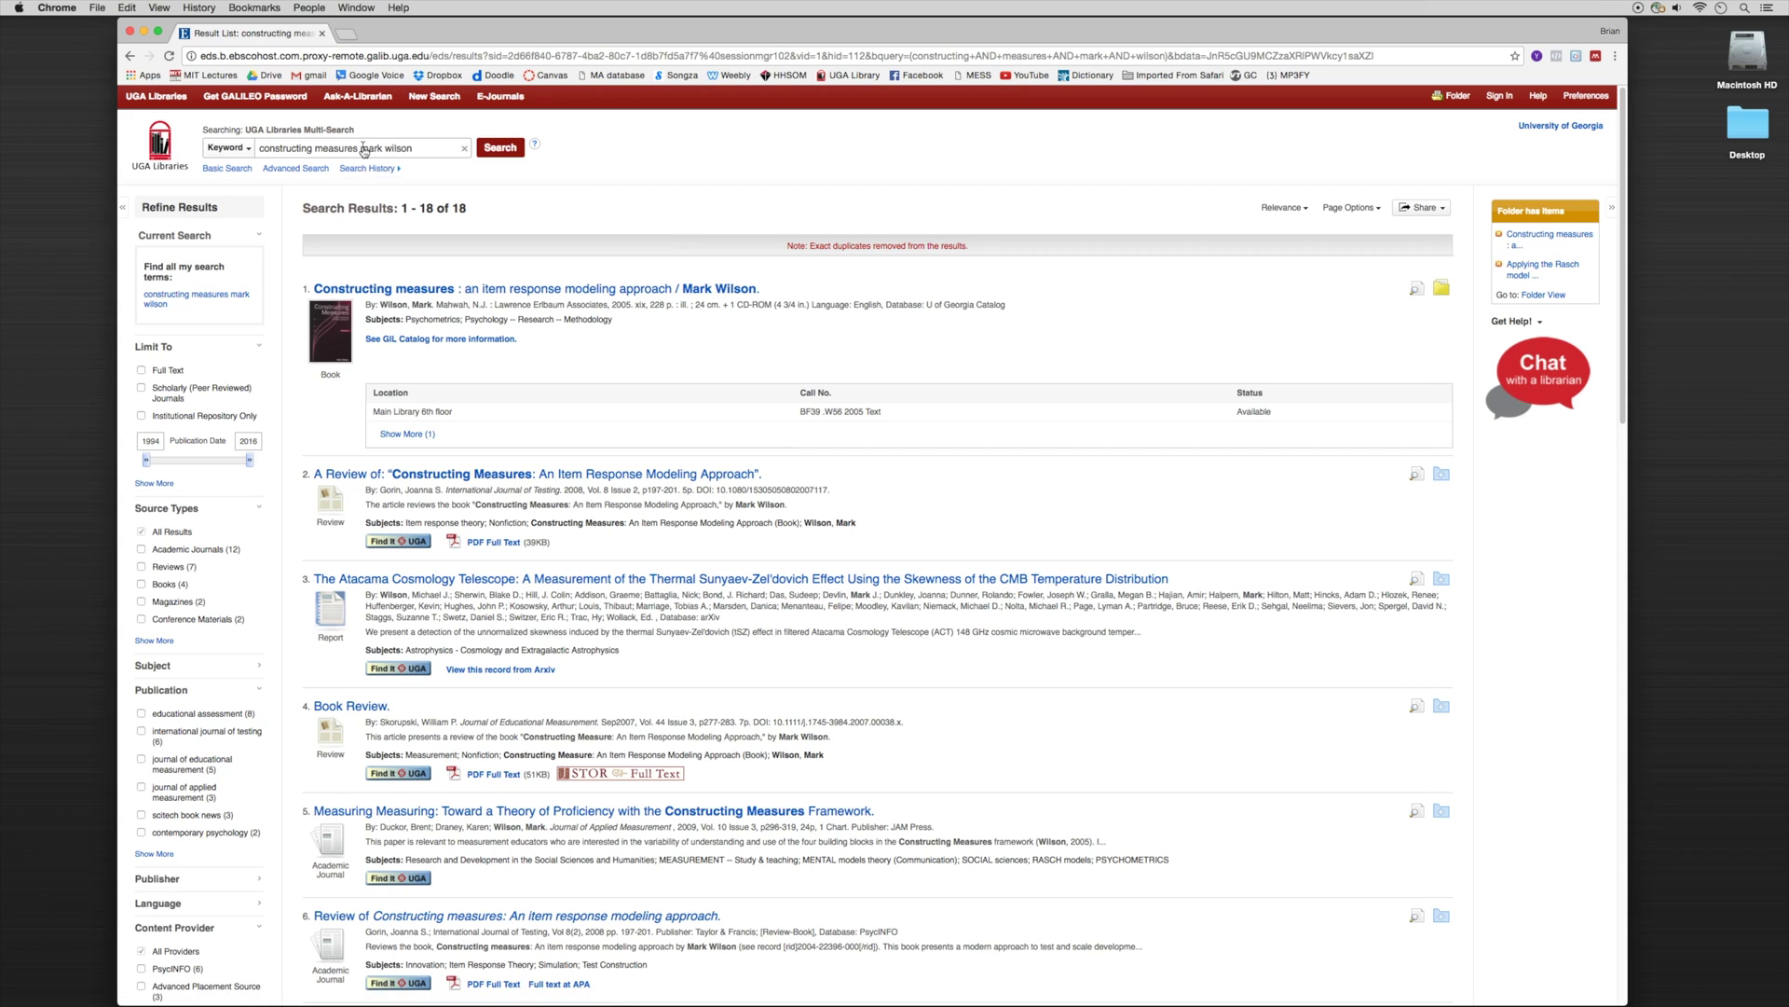
- Search for 'invariant measurement' with its author and save Invariant measurement to the folder
left_click_drag(414, 147, 232, 148)
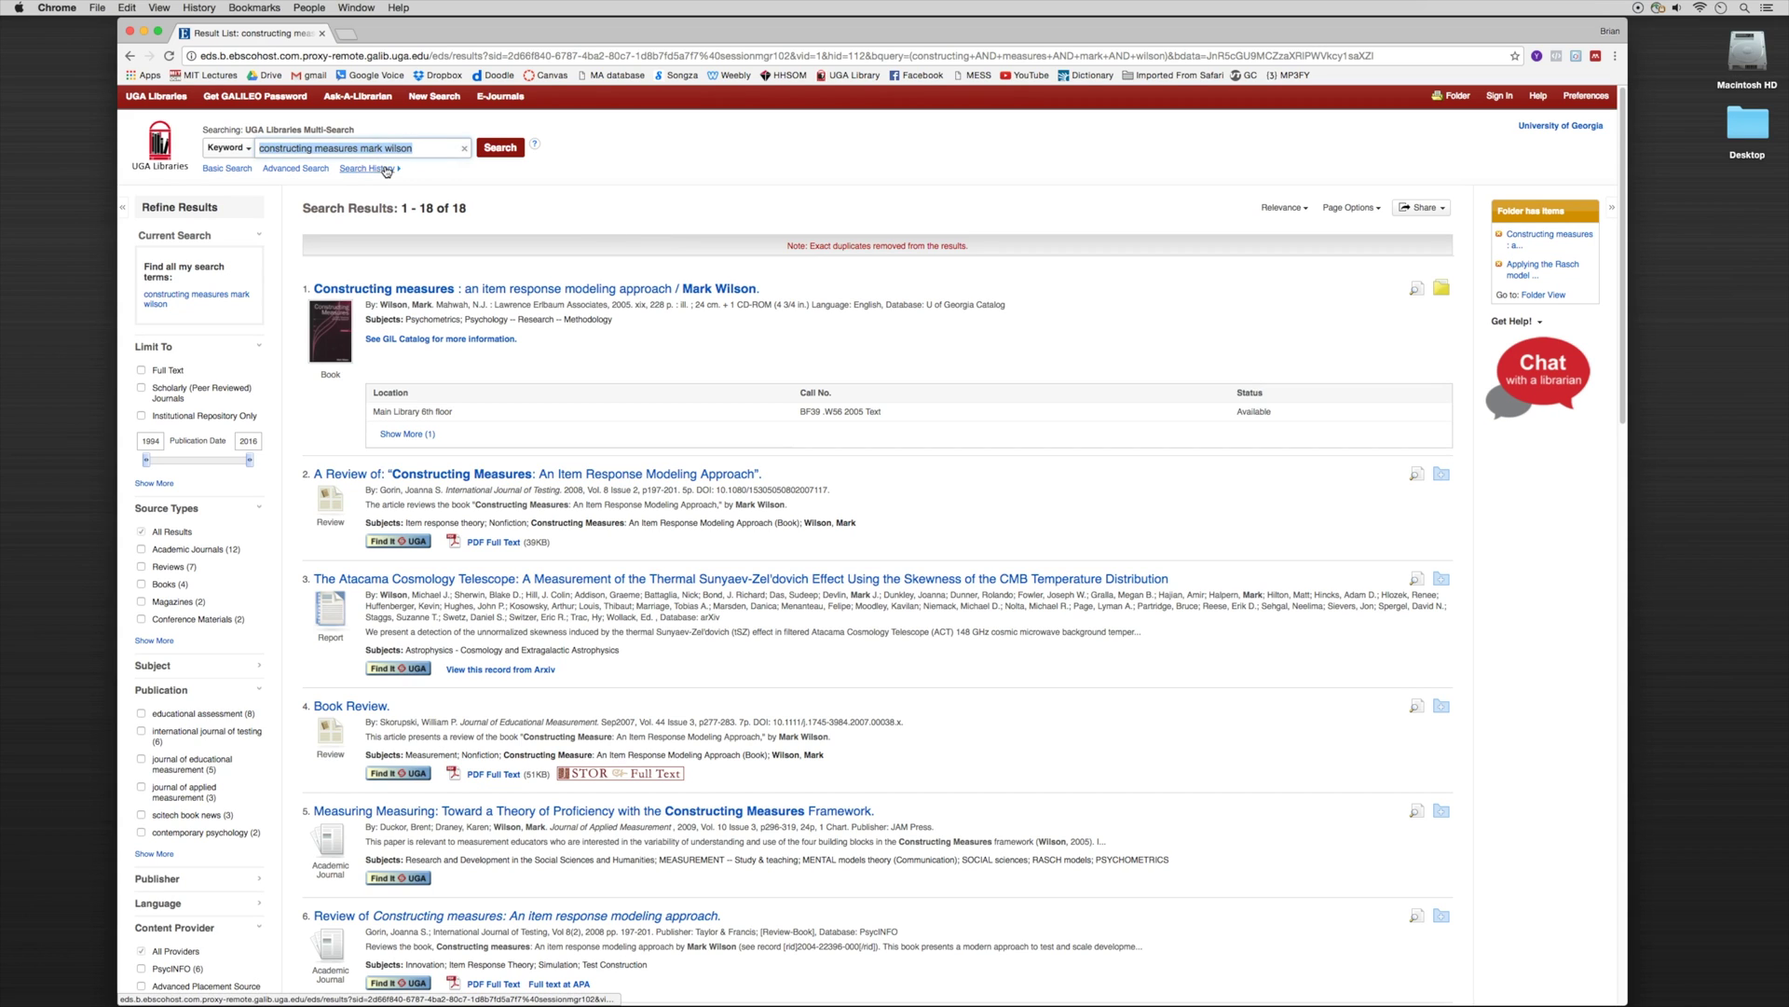
type("george engelhard ")
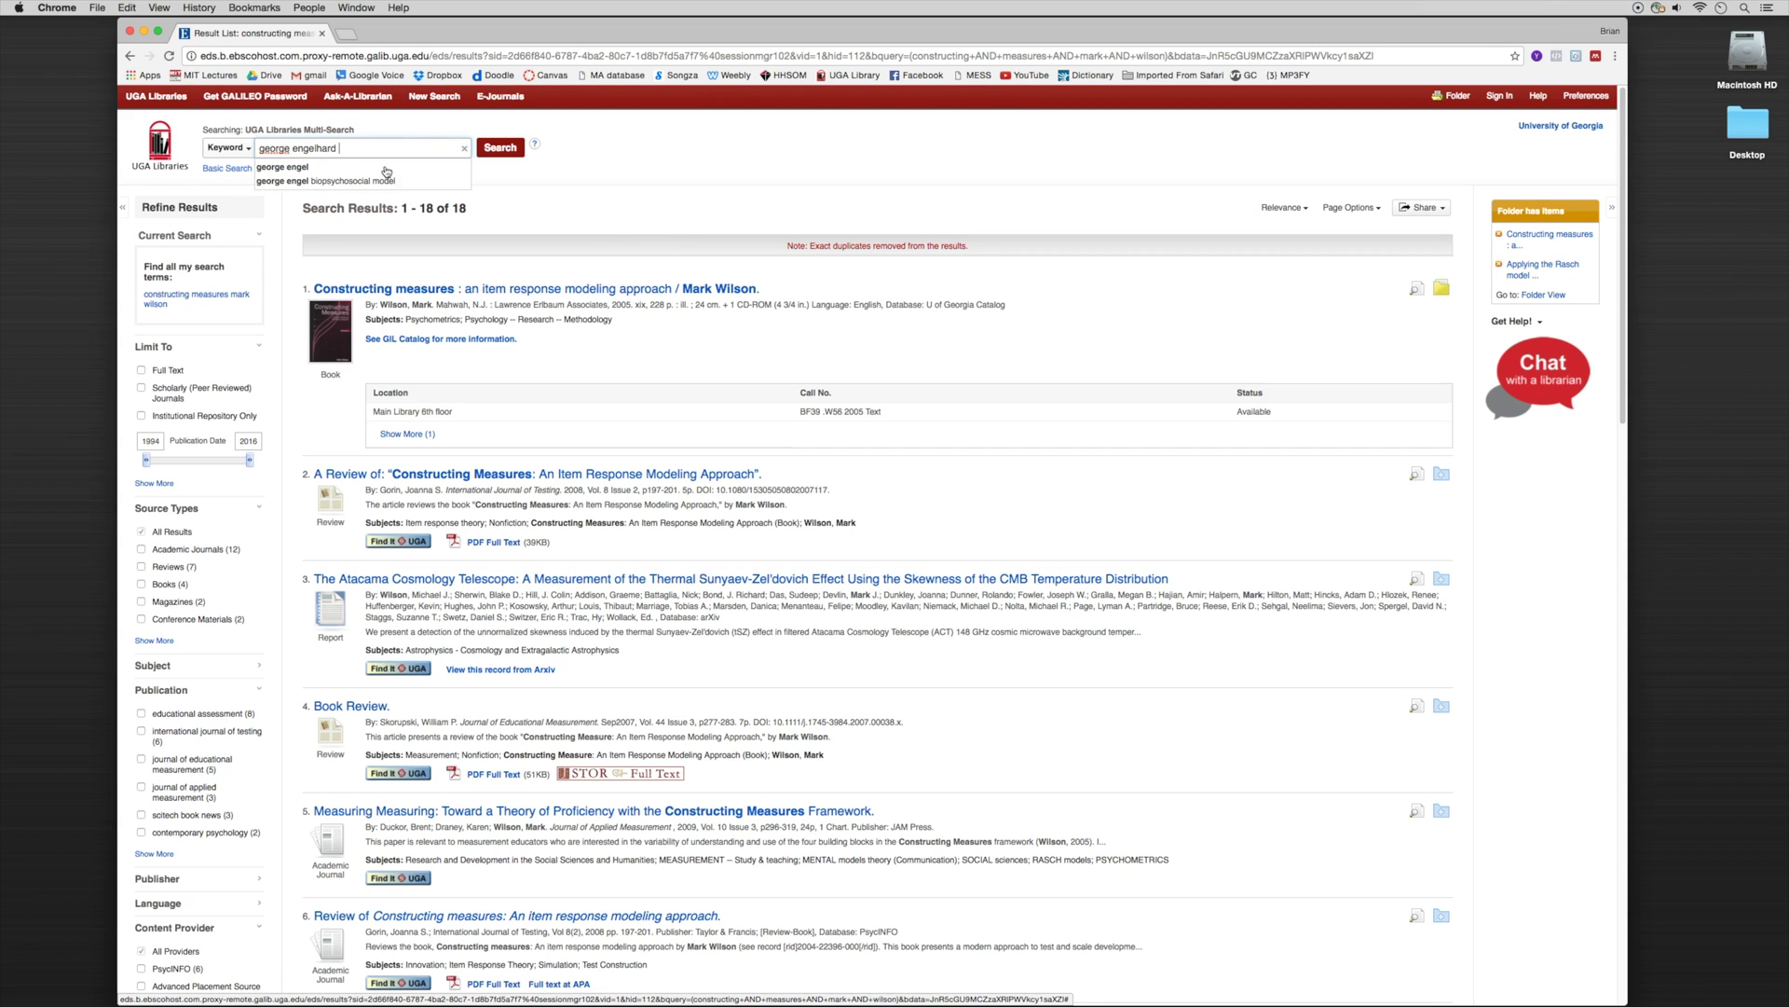
type("invariant measurement")
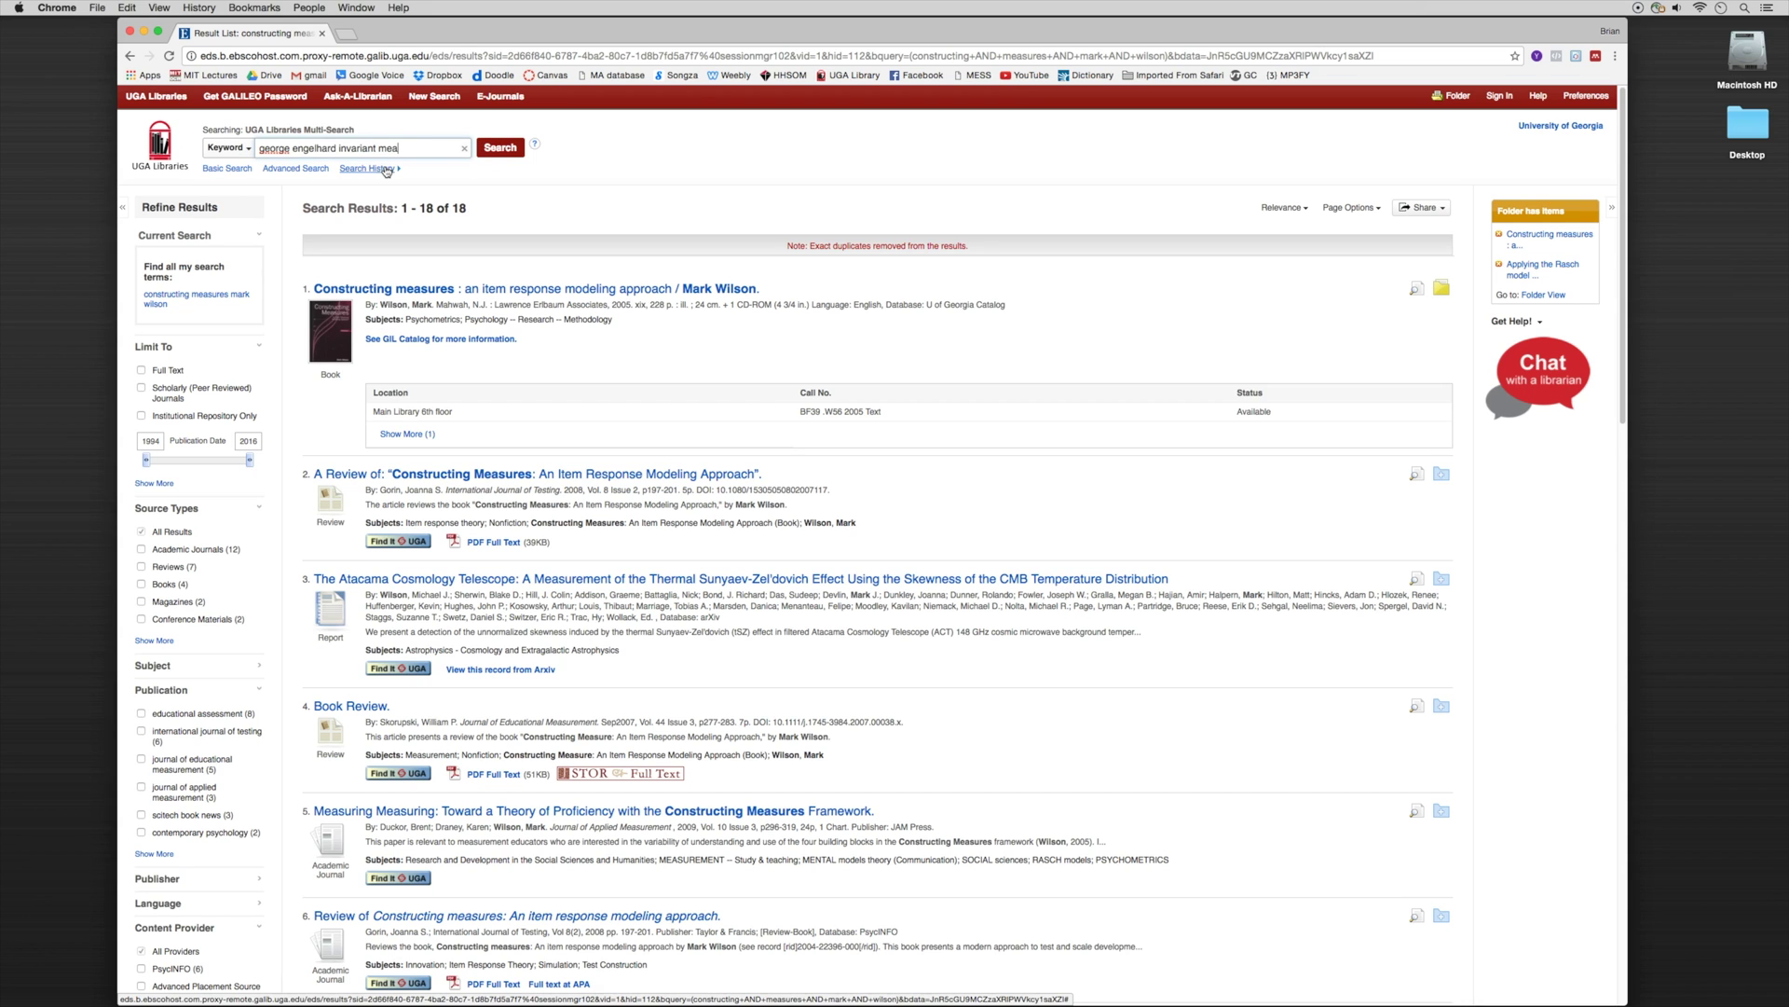
left_click(513, 149)
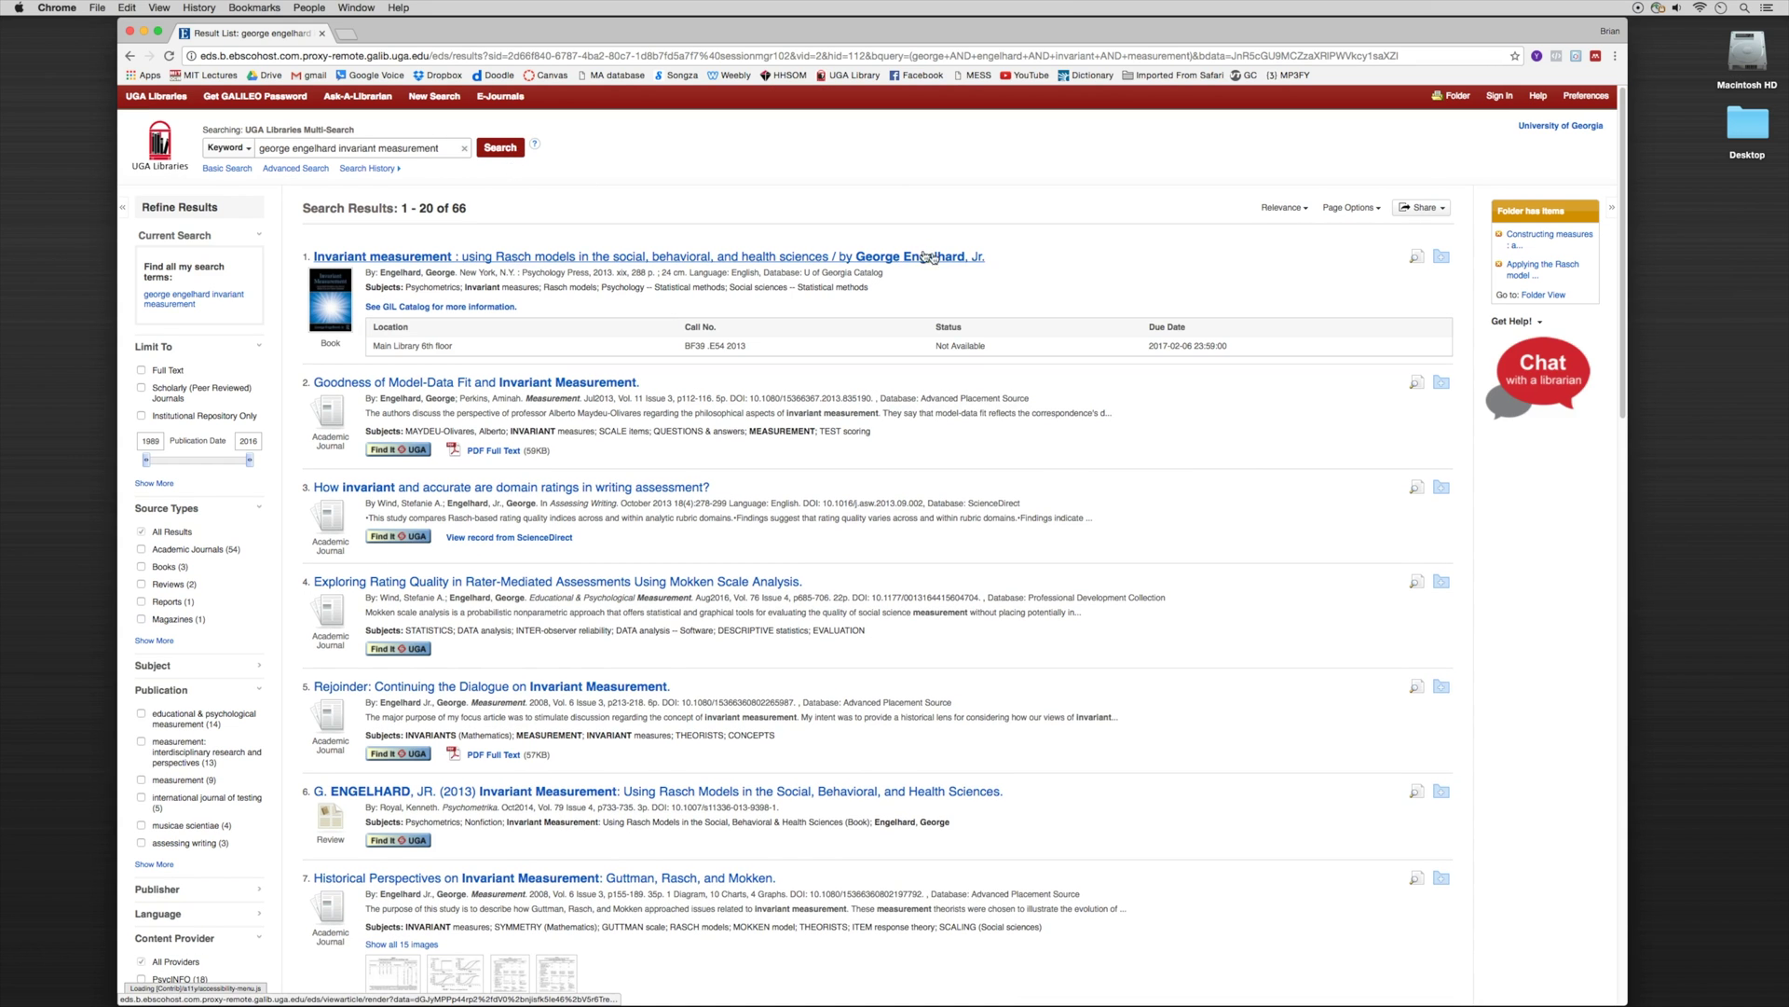
left_click(1442, 259)
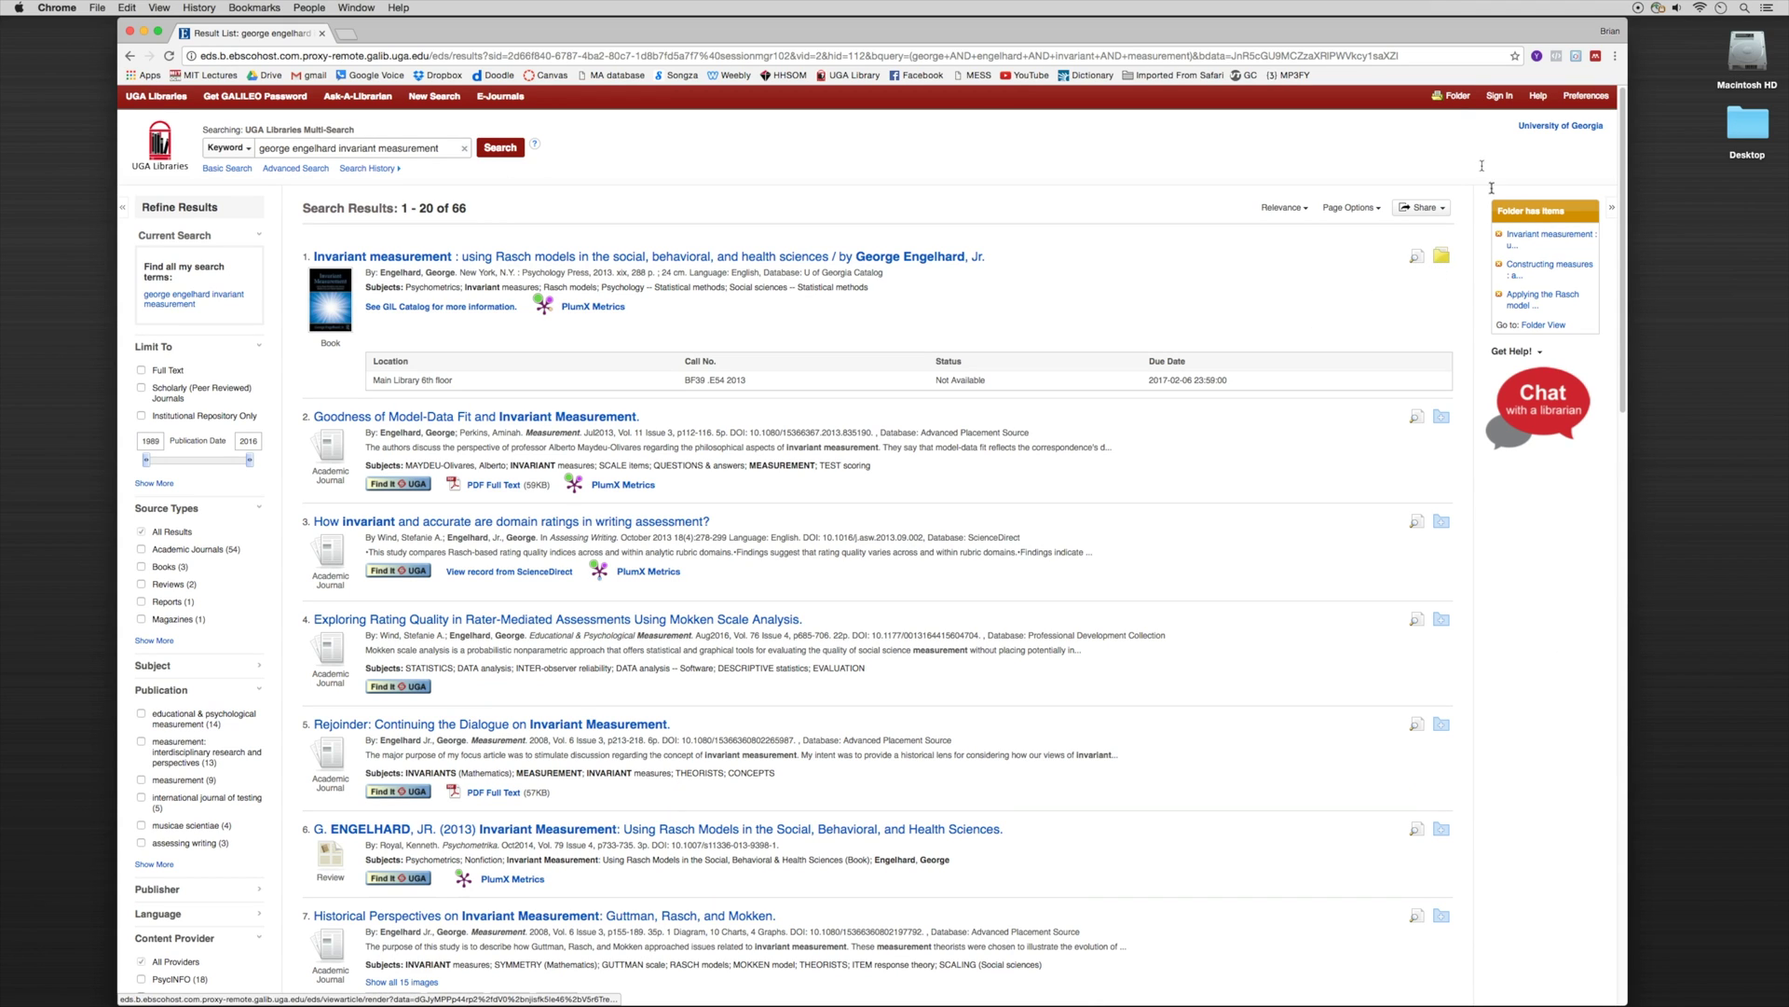
- In the folder, select all three saved books and open the Export Manager for them
left_click(1456, 98)
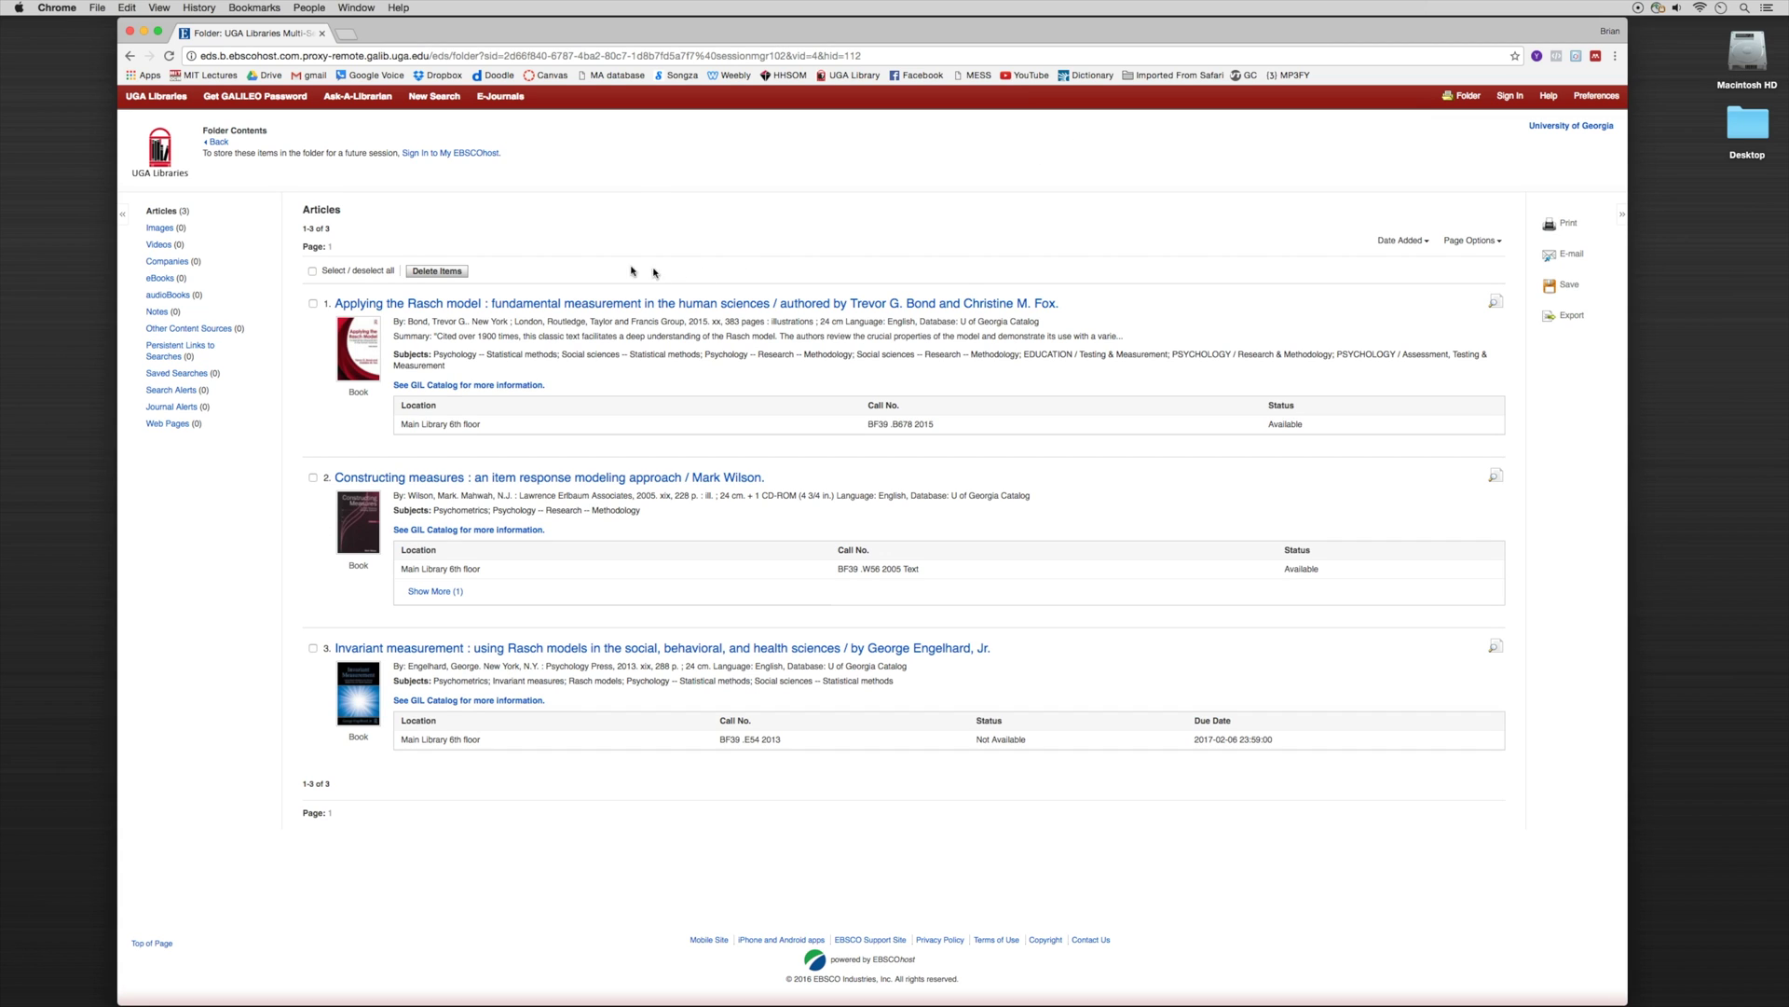
left_click(313, 304)
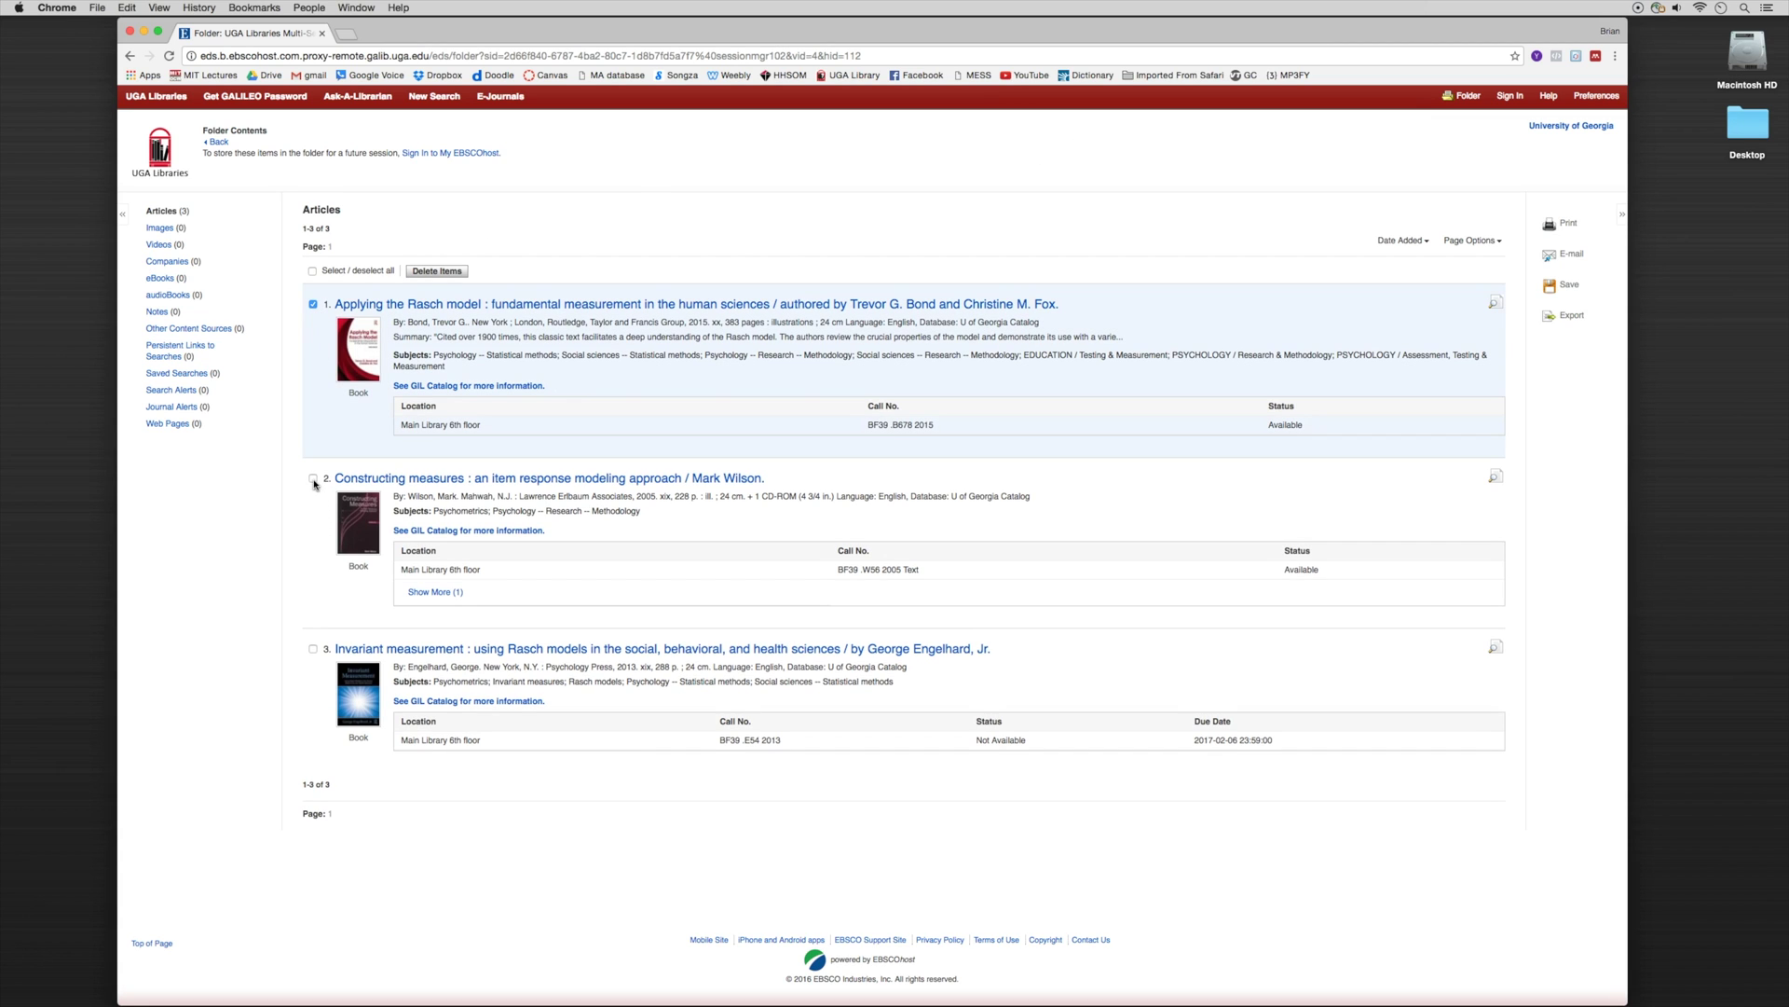
left_click(314, 479)
left_click(314, 649)
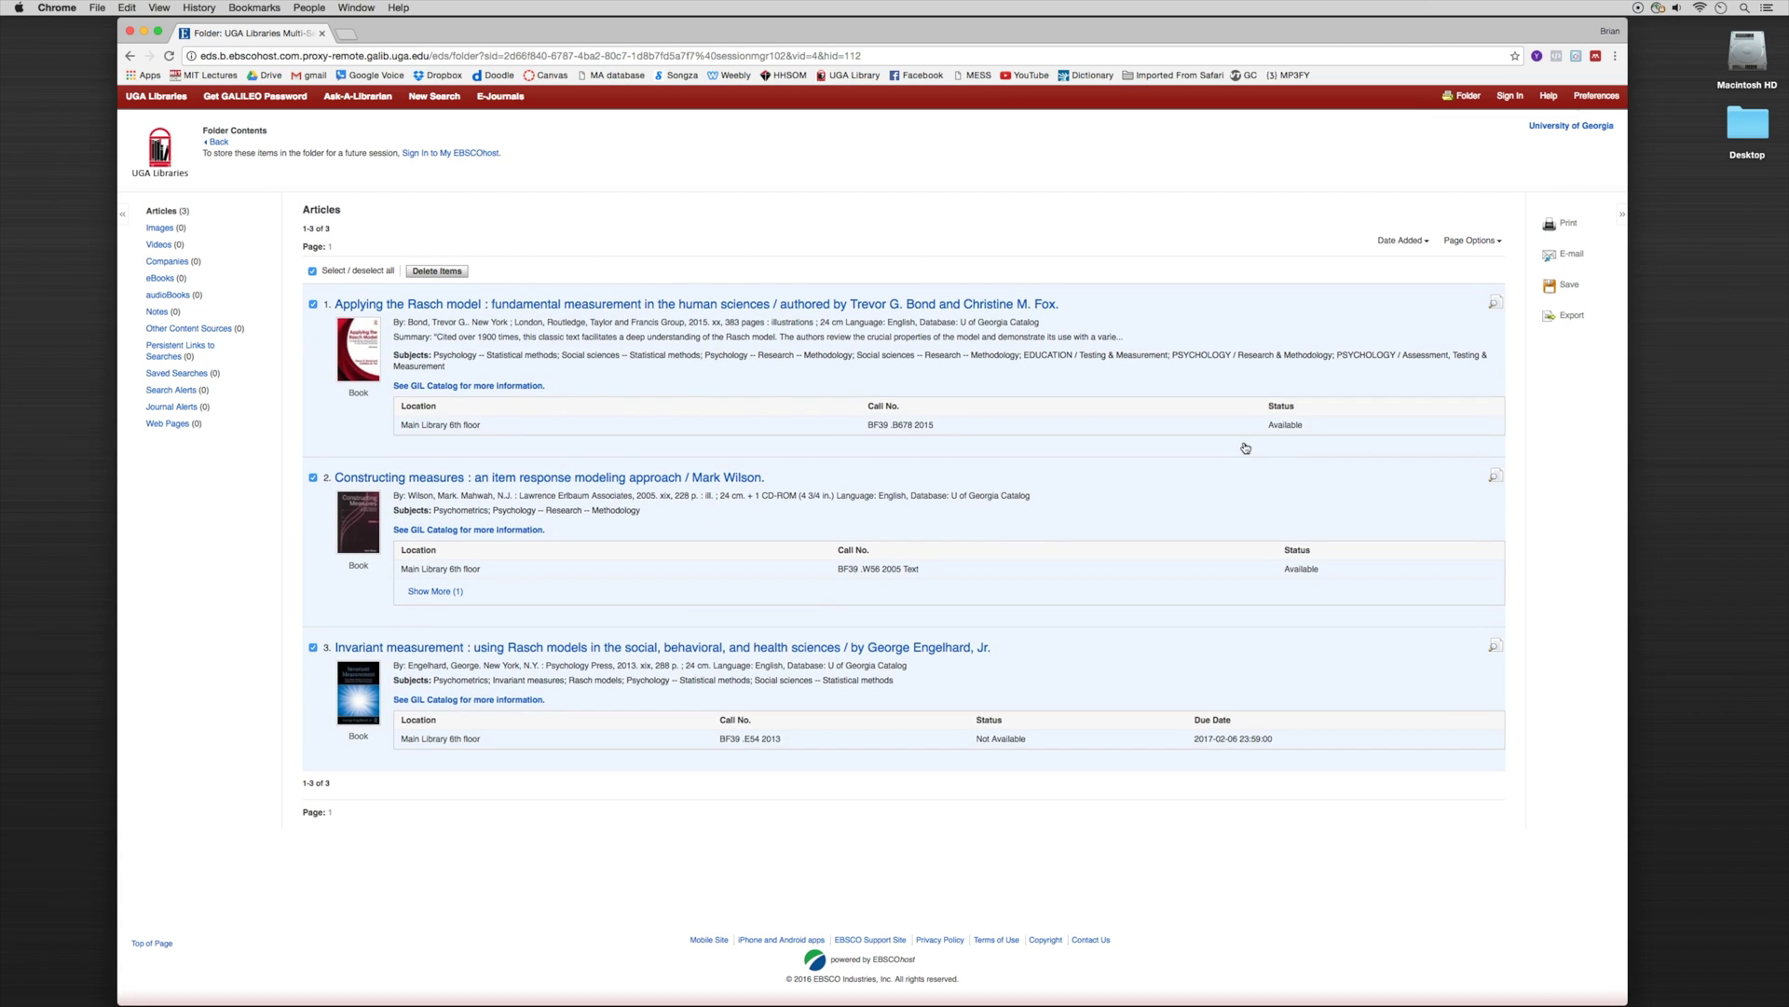
left_click(1572, 319)
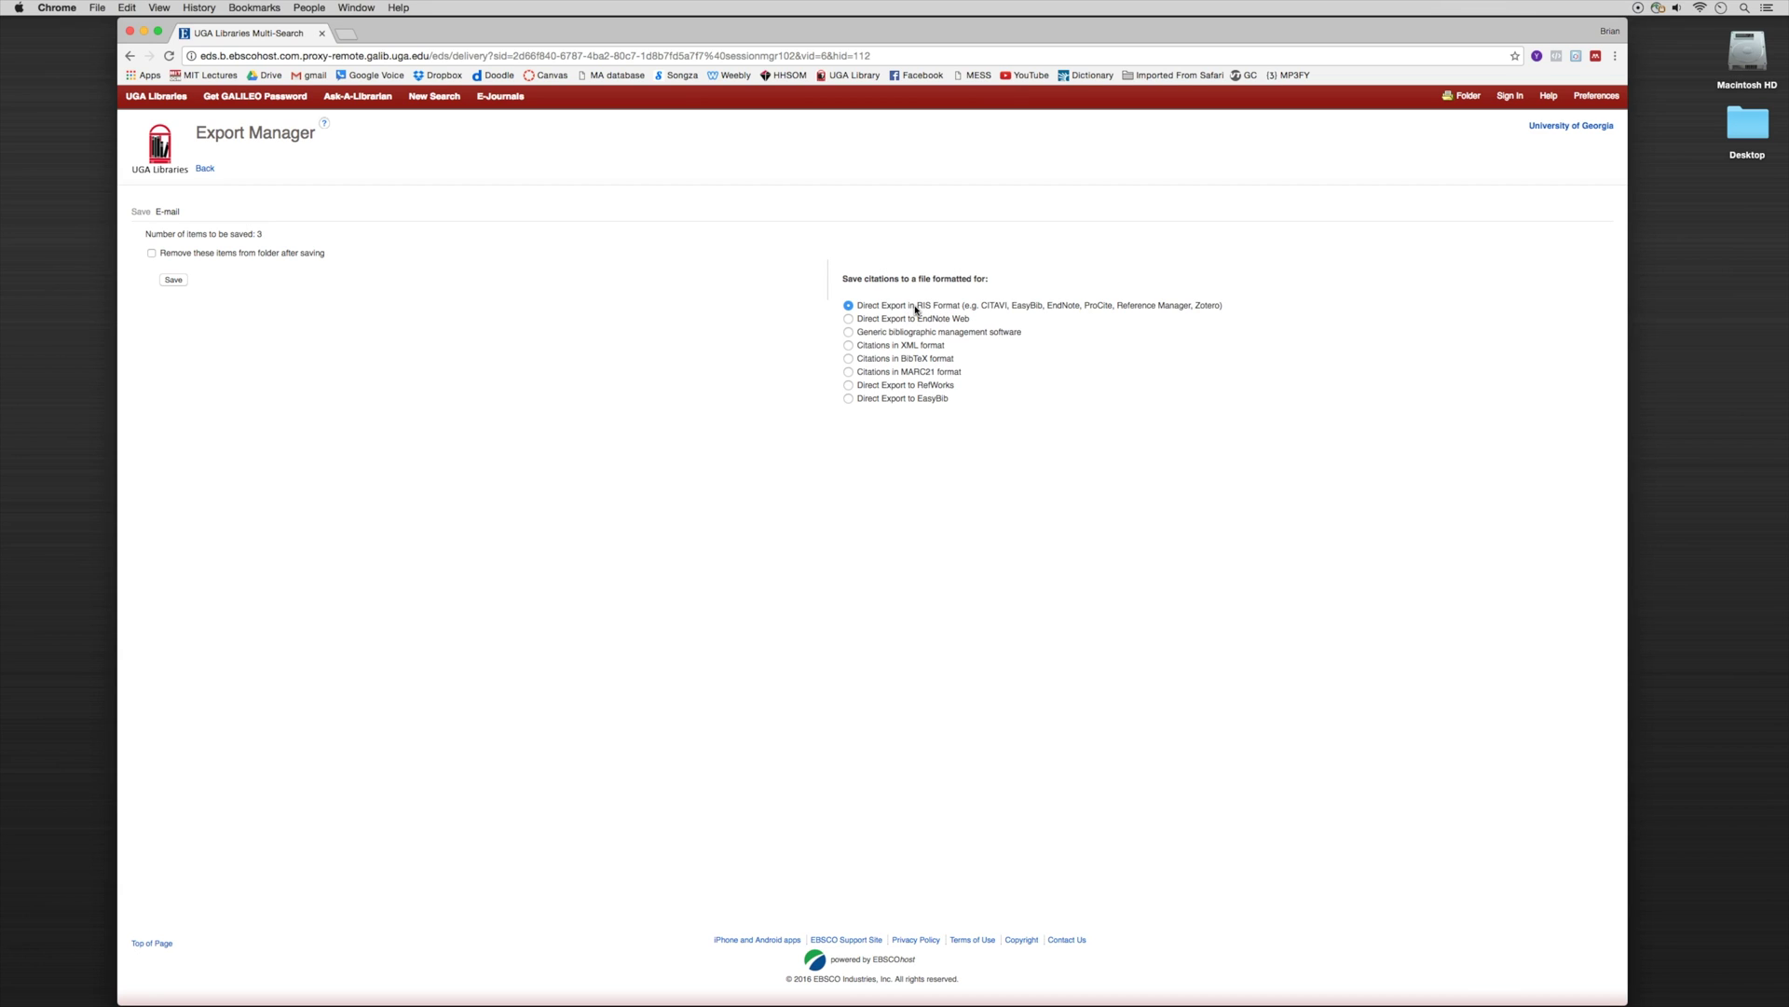
- Save the three citations in RIS format and place delivery (1).ris on the desktop
left_click(174, 283)
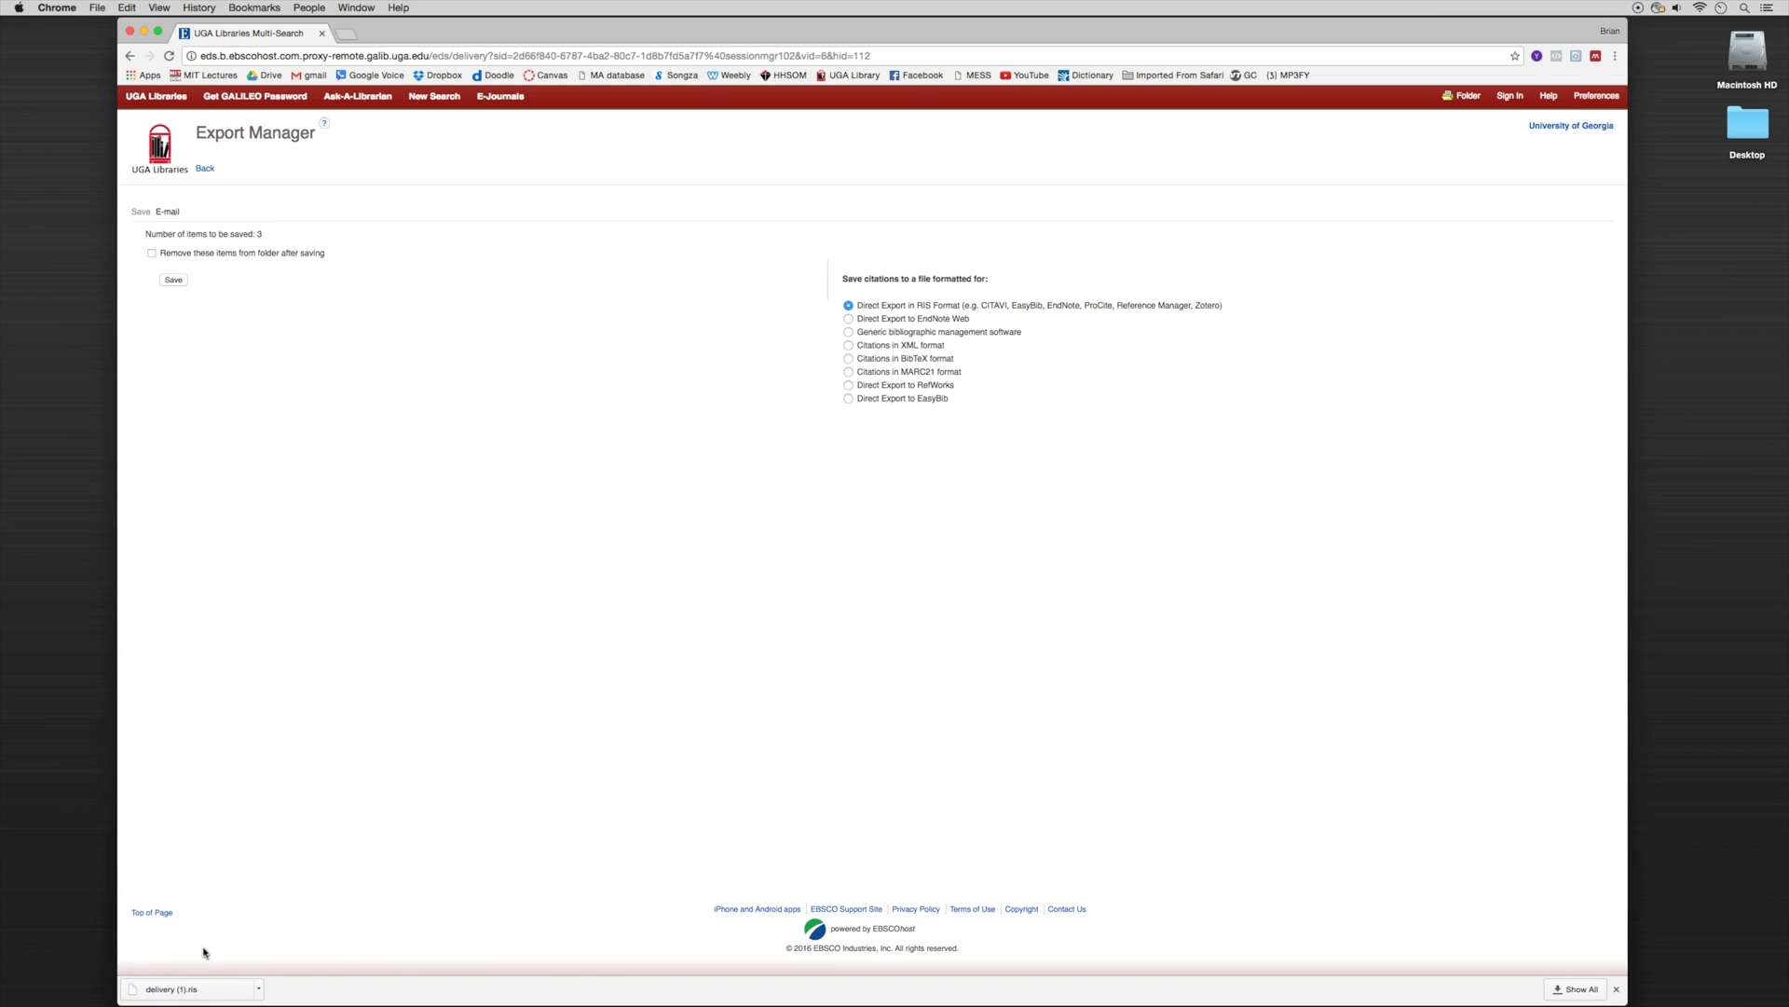
left_click_drag(191, 991, 1727, 305)
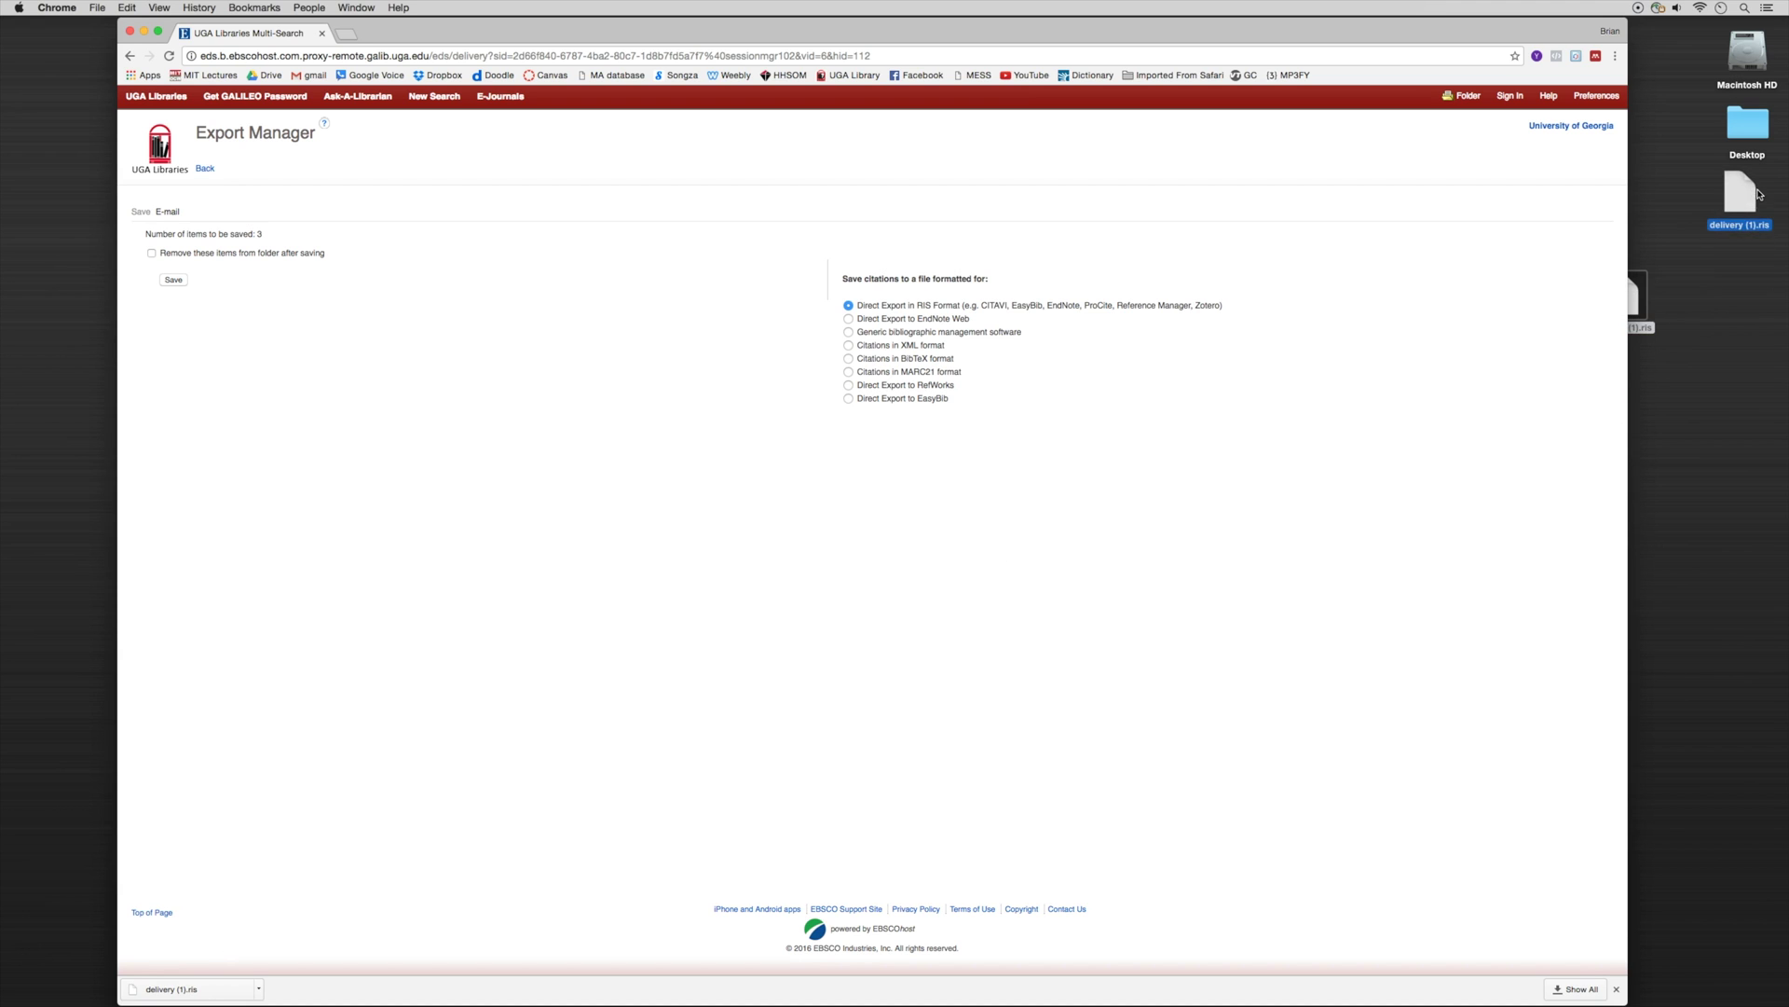
left_click(1759, 198)
- Launch Mendeley and import delivery (1).ris into the New bibliographies folder
mouse_move(792, 988)
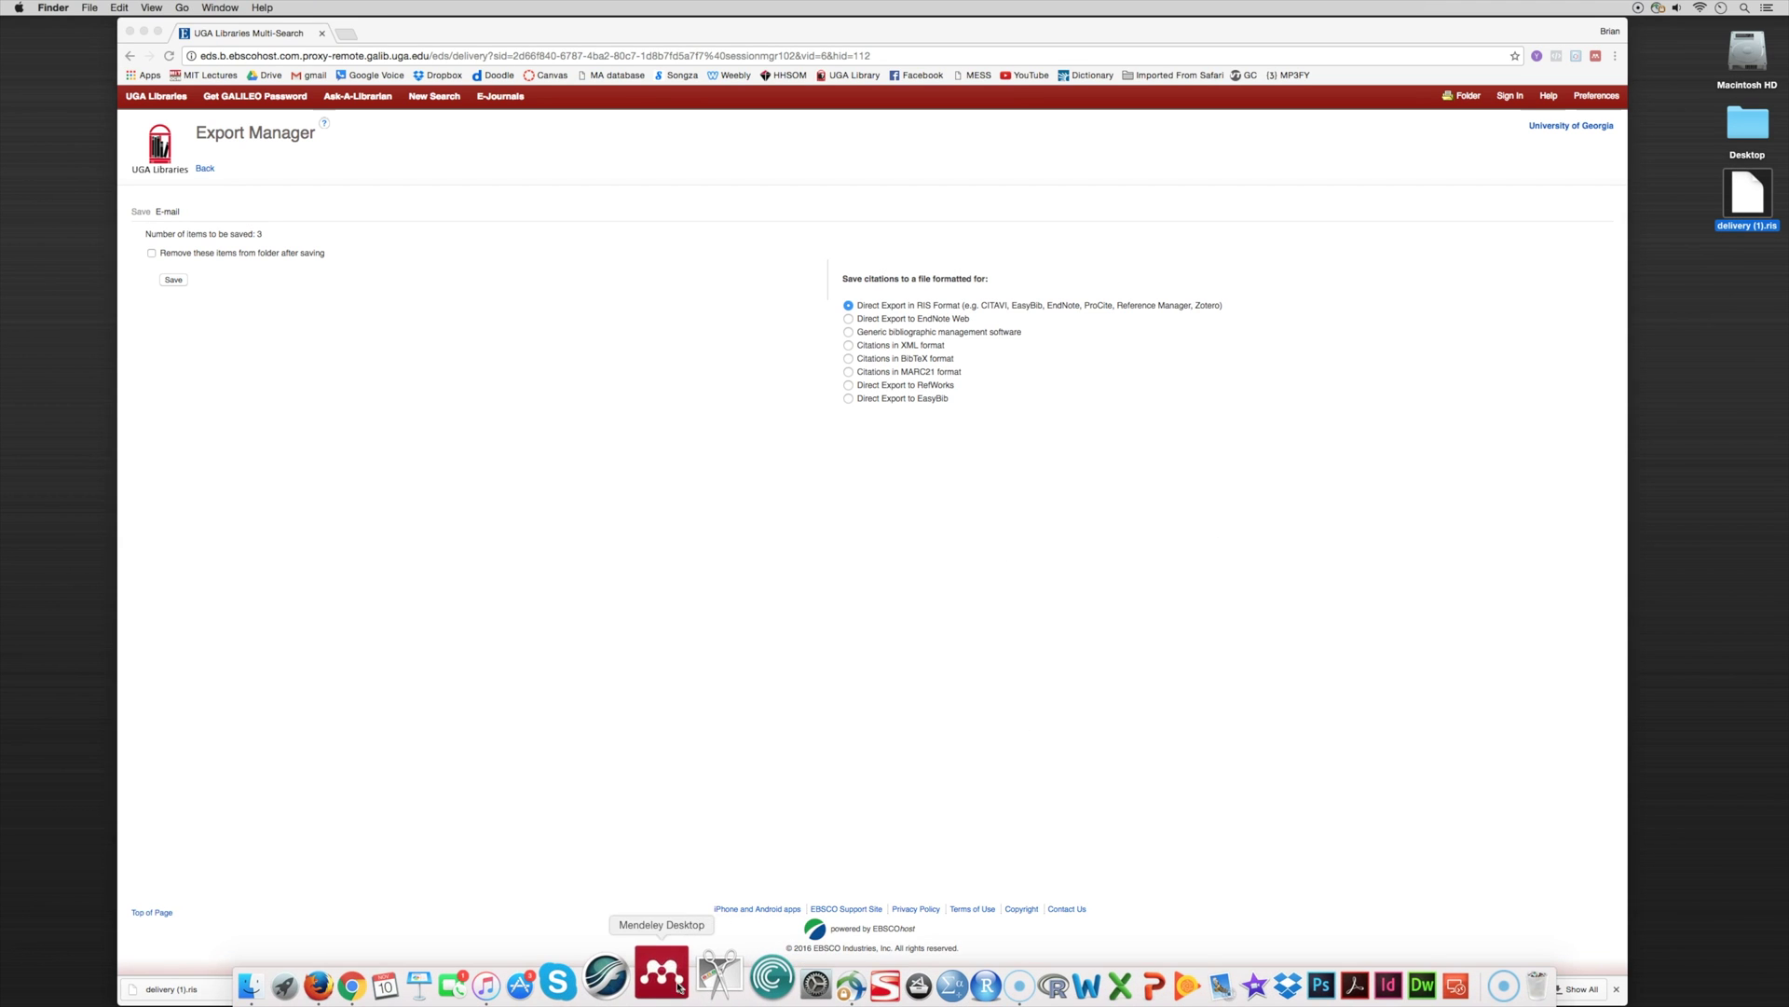
left_click(664, 964)
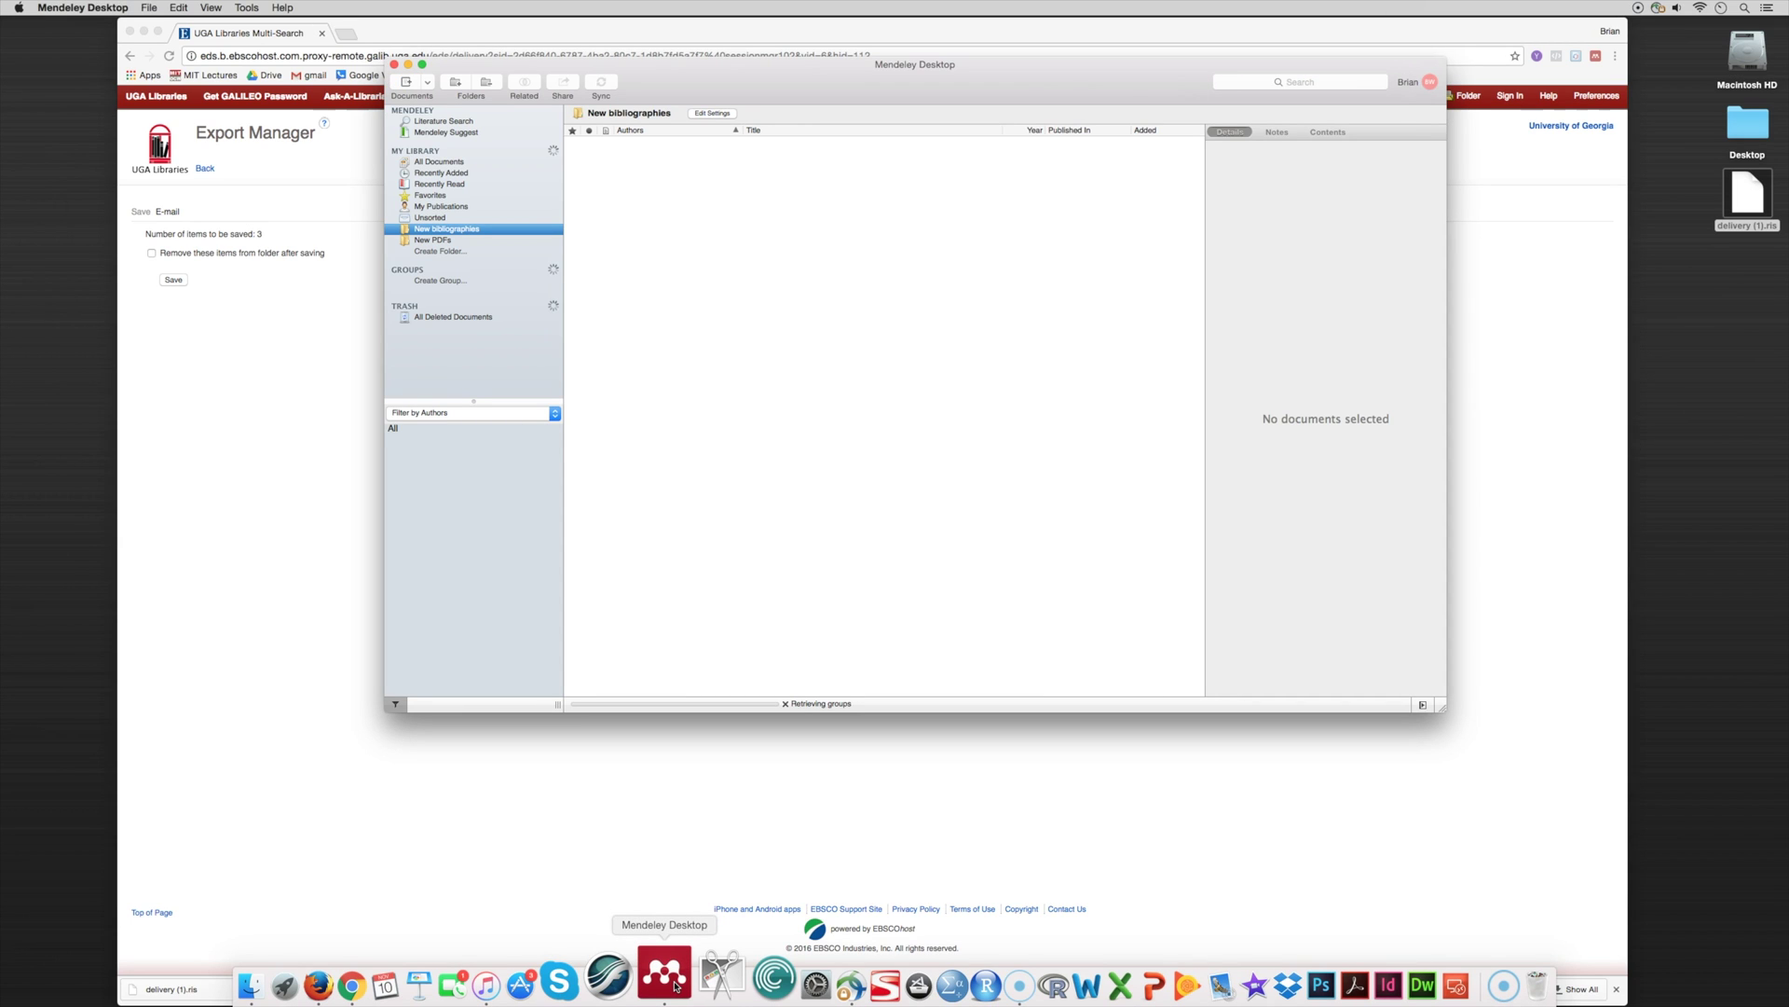
left_click(430, 229)
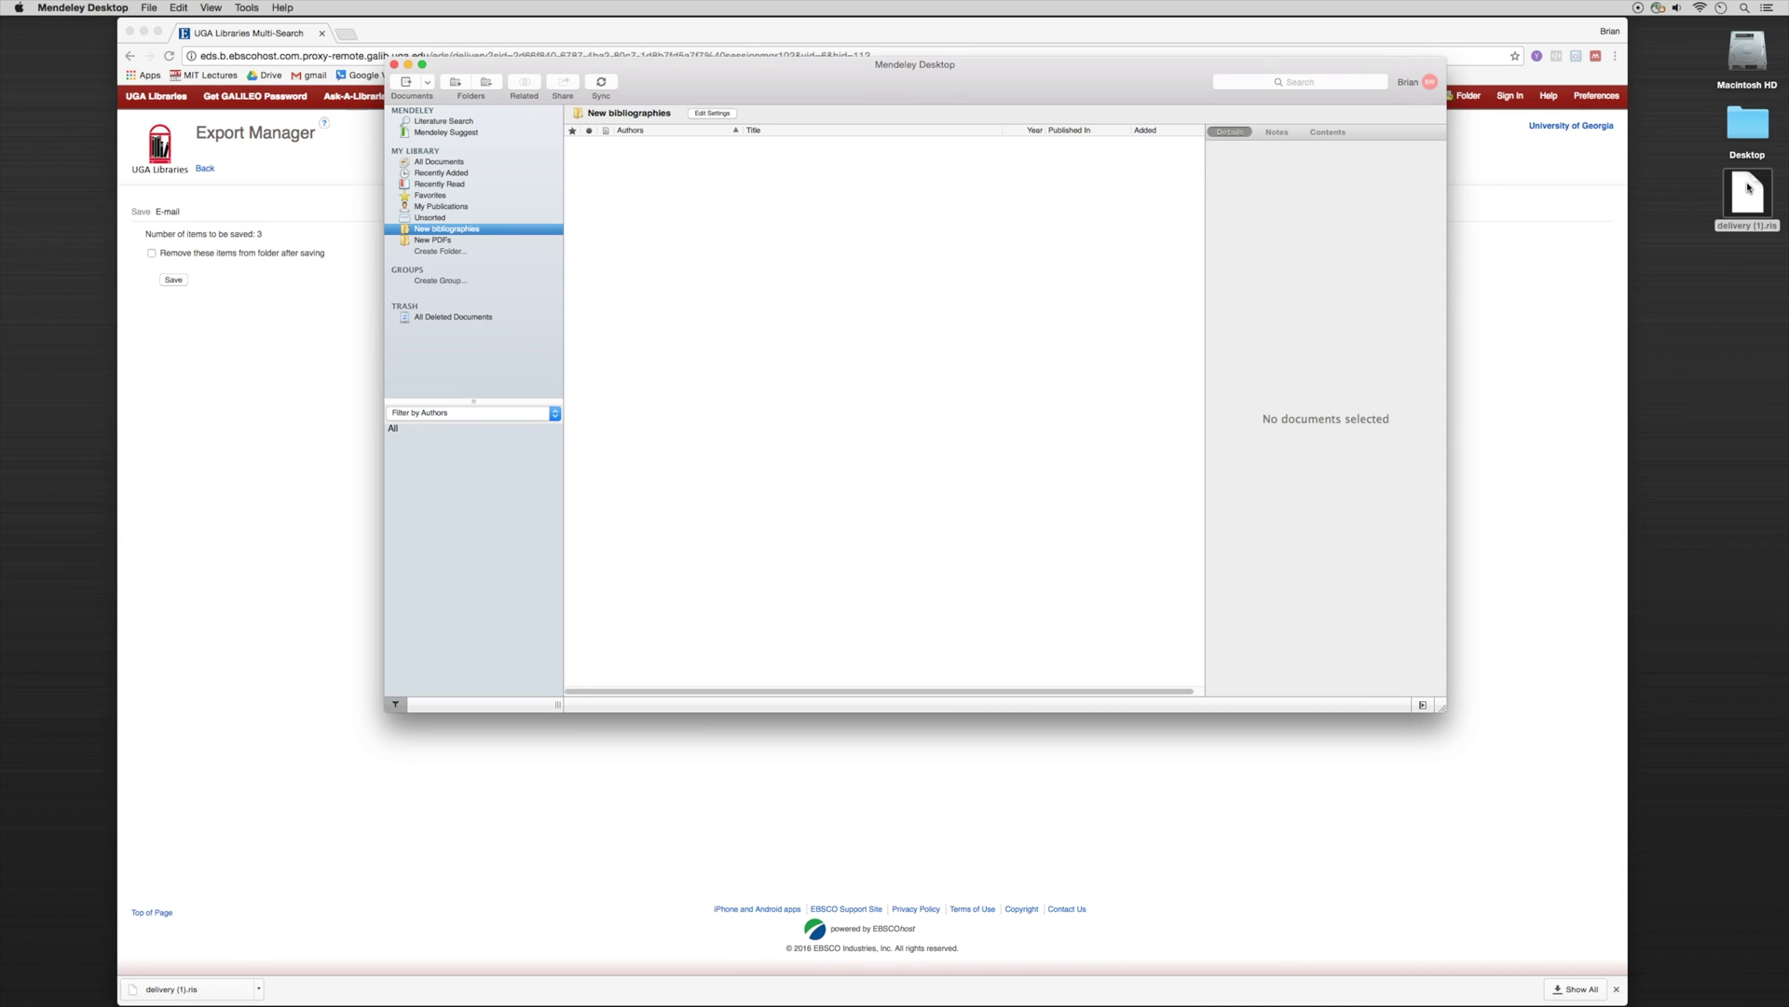
left_click_drag(1747, 188, 760, 255)
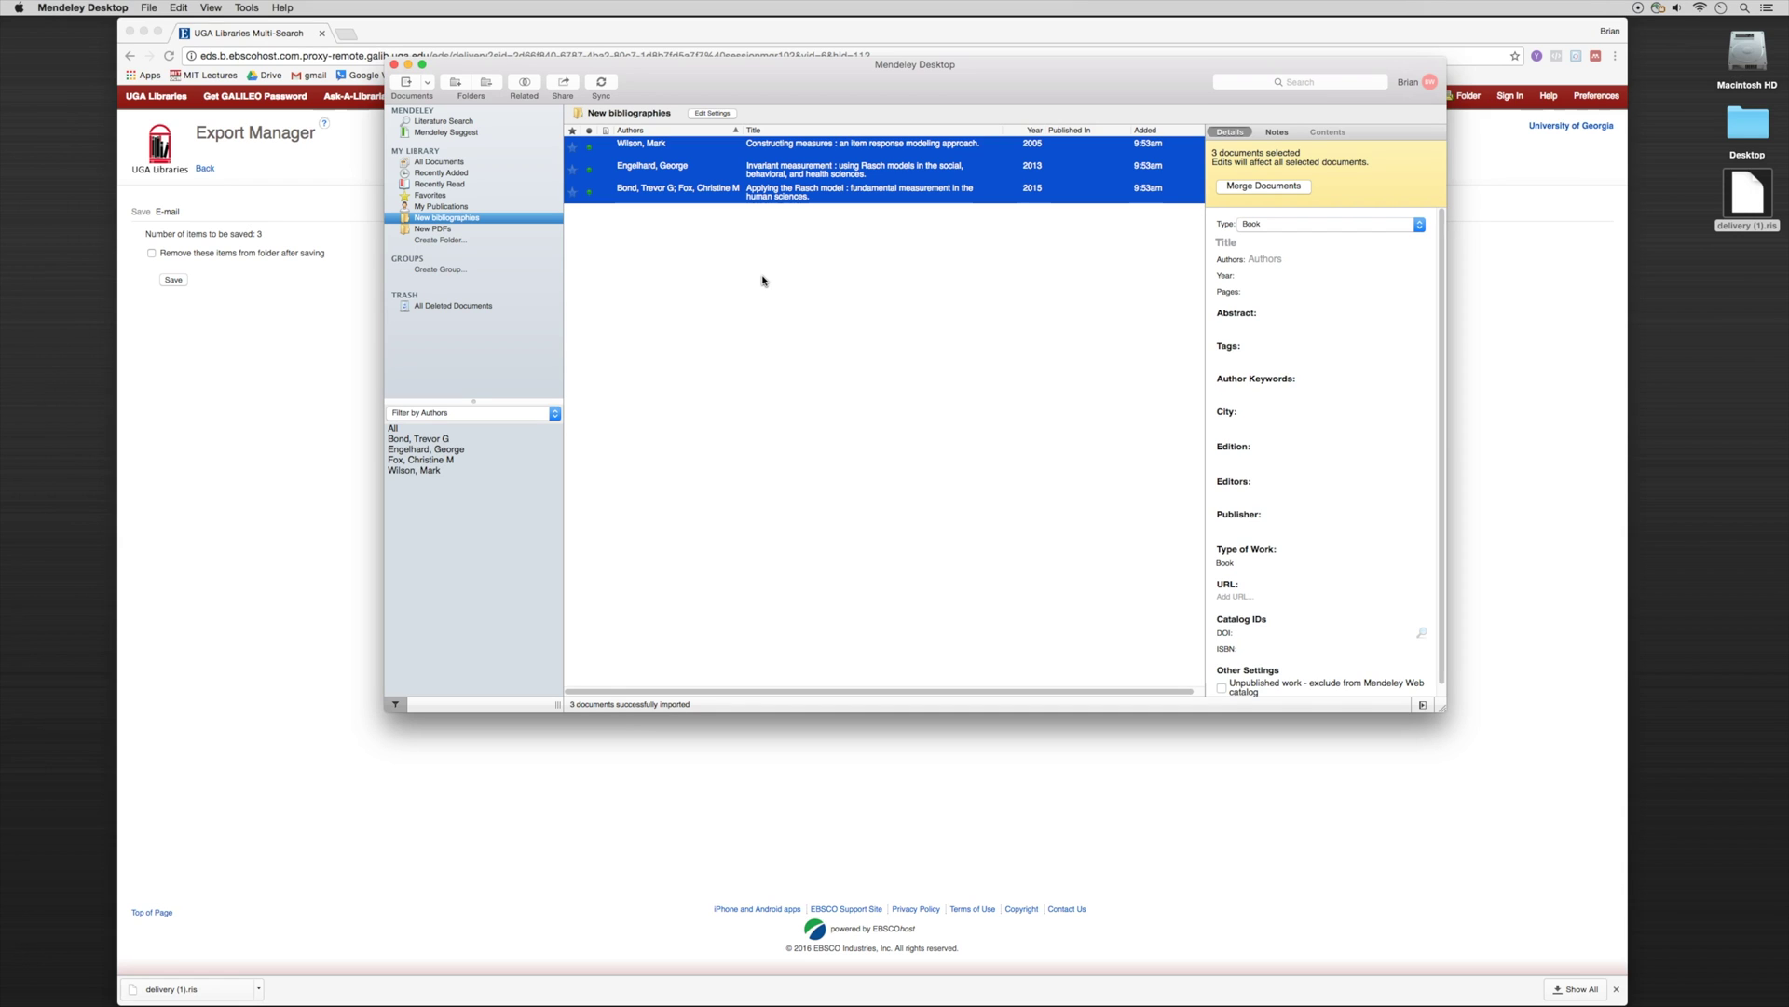
- Review the details of Constructing measures, Invariant measurement and Applying the Rasch model
left_click(762, 281)
left_click(803, 146)
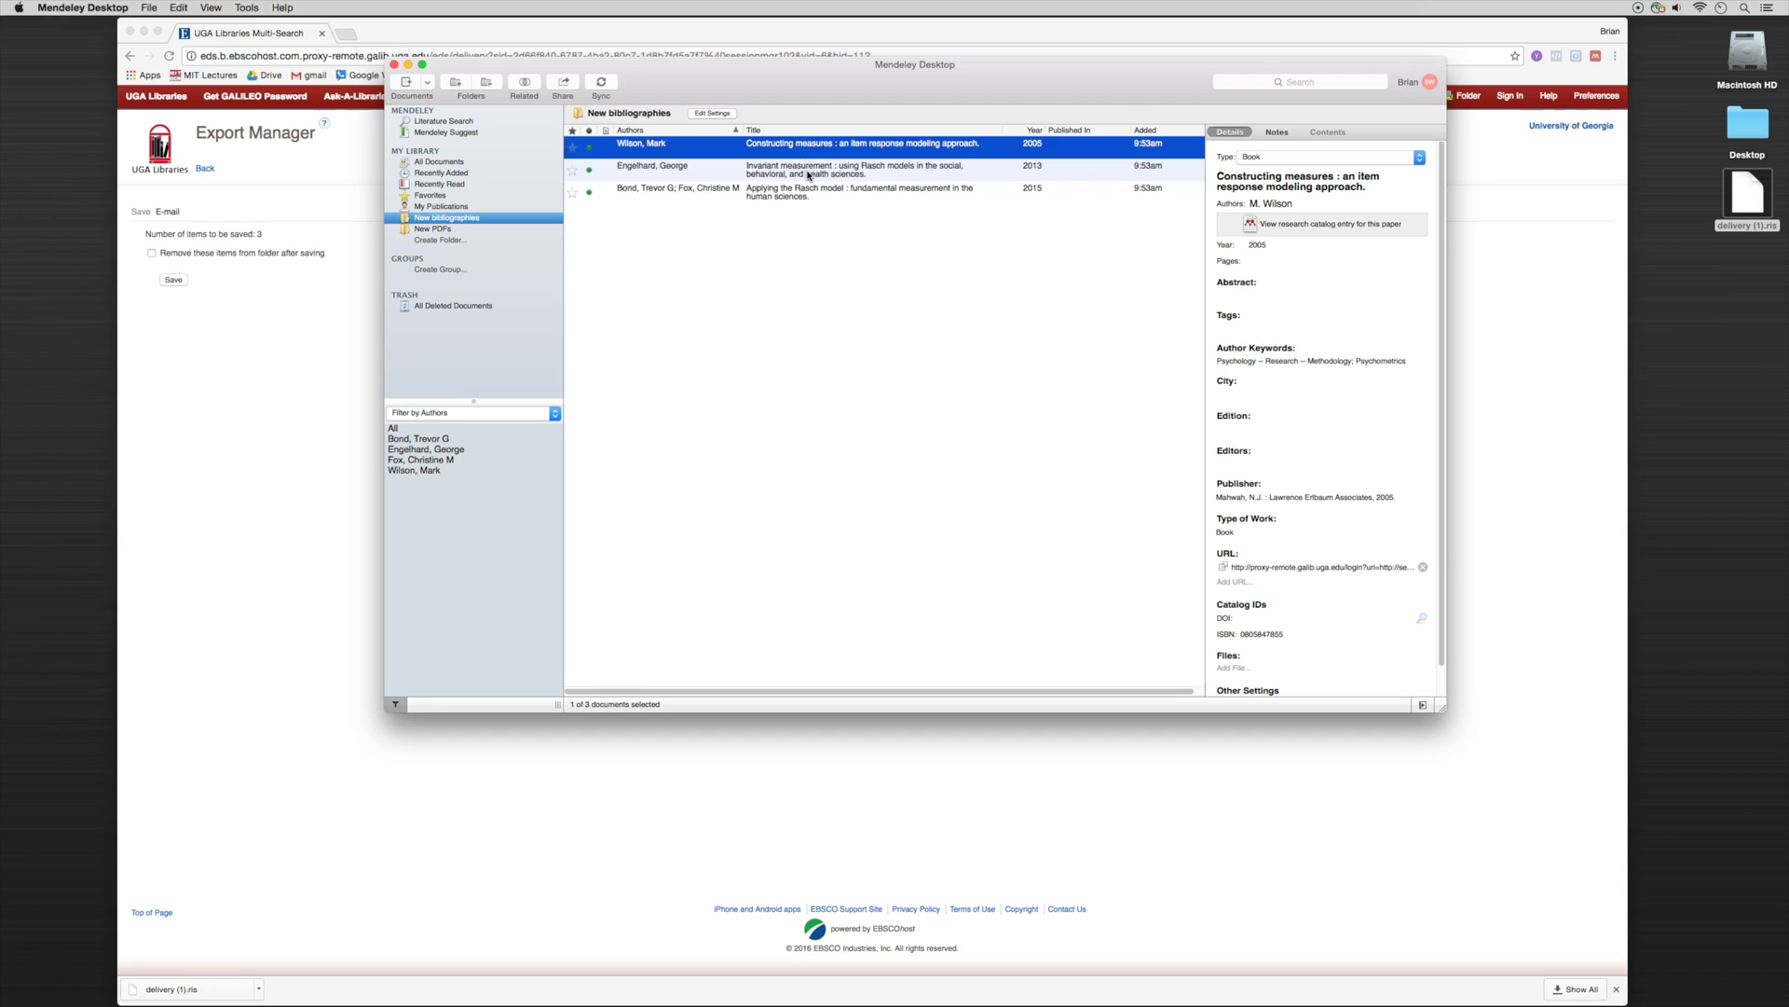
left_click(809, 173)
left_click(809, 197)
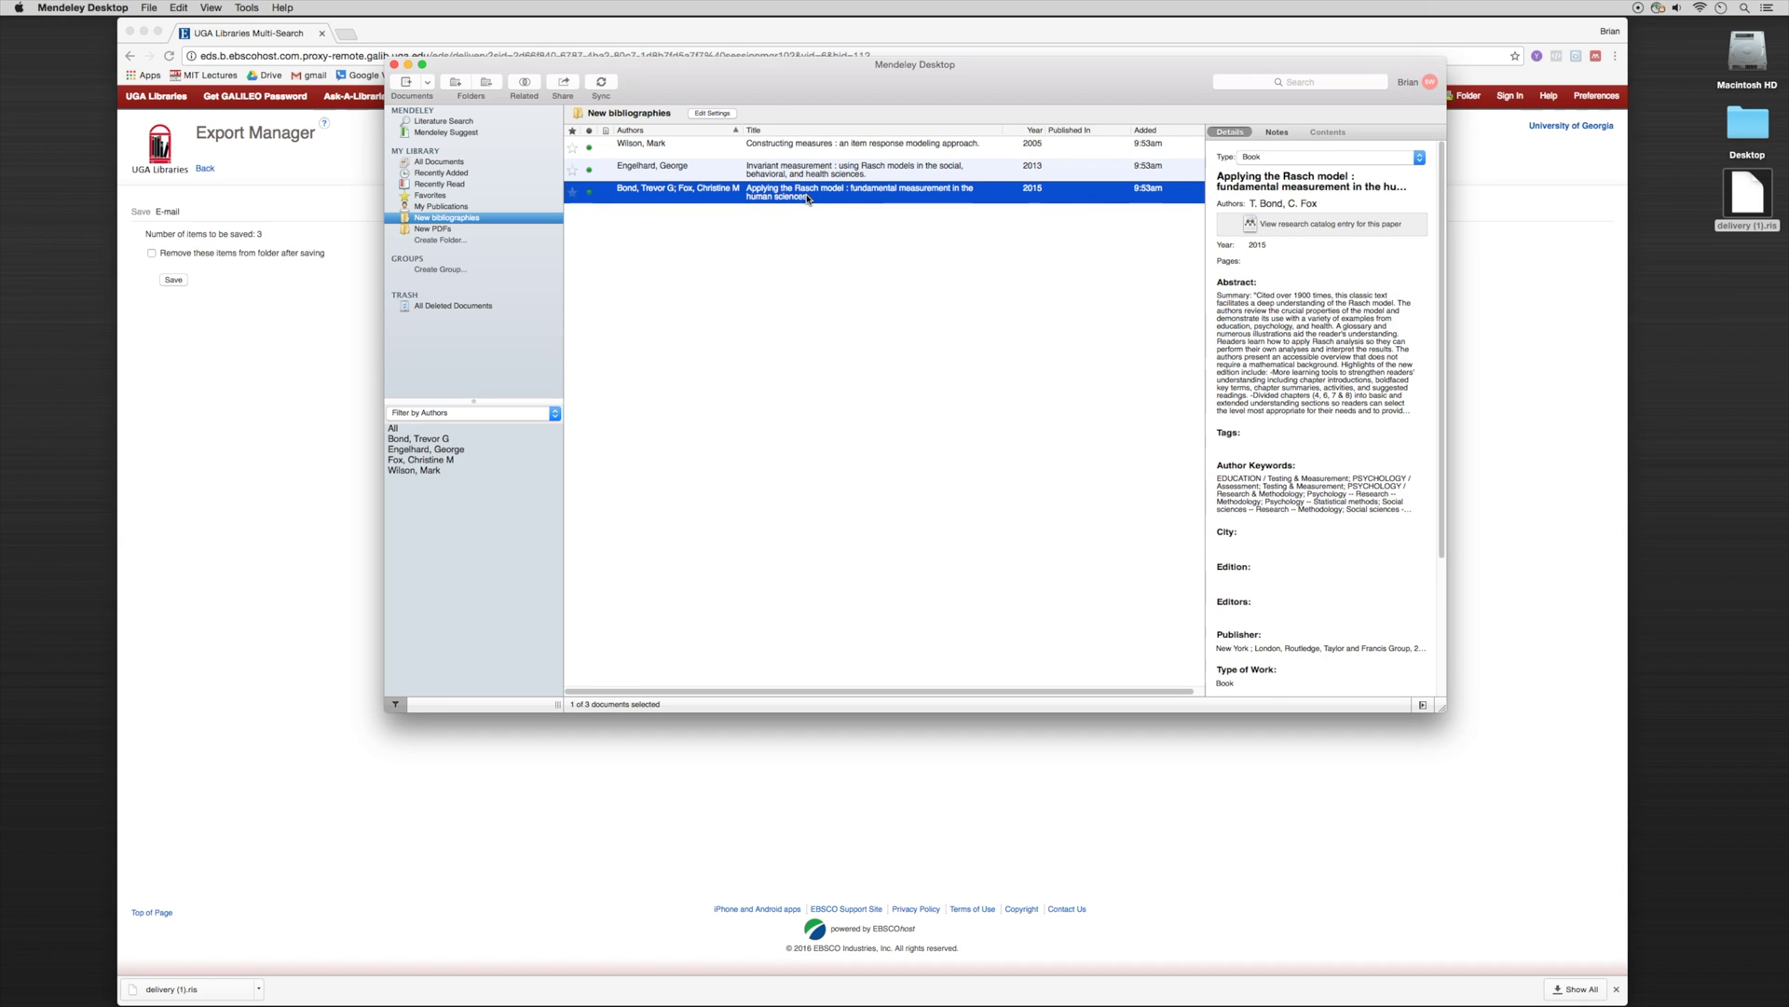